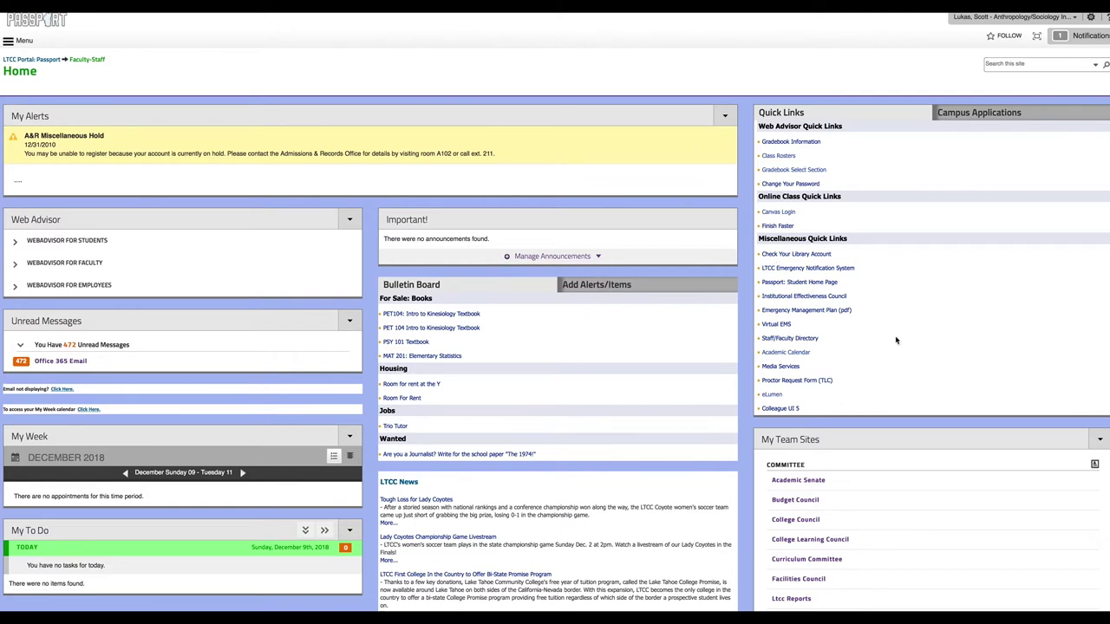
# Step: Open eLumen from the Passport miscellaneous quick links and select the Department Coordinator role
pyautogui.click(772, 395)
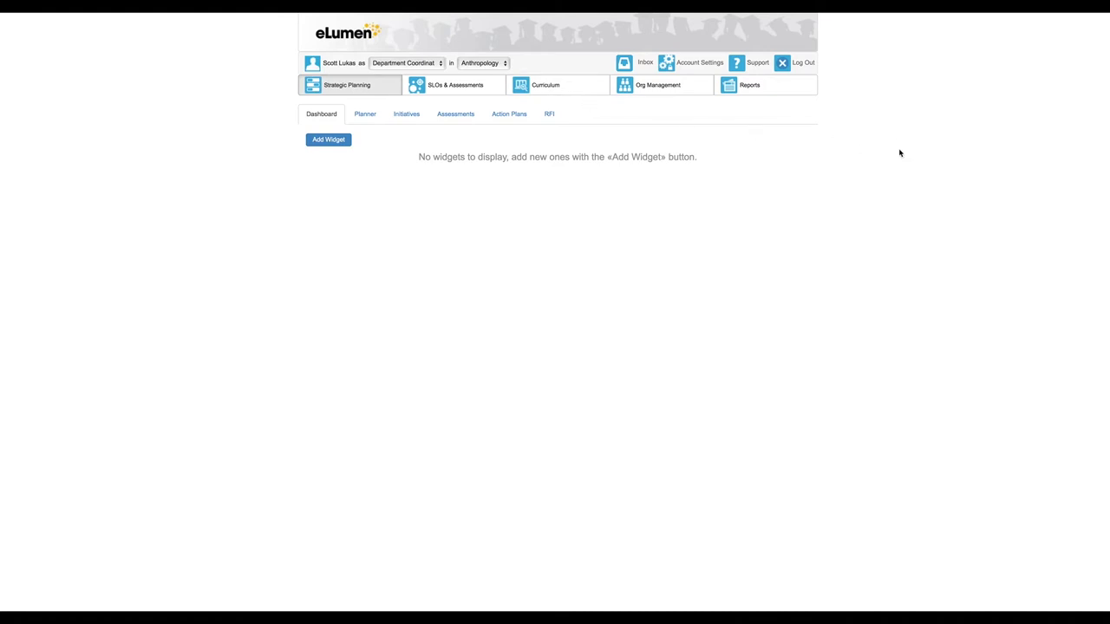
pyautogui.click(425, 65)
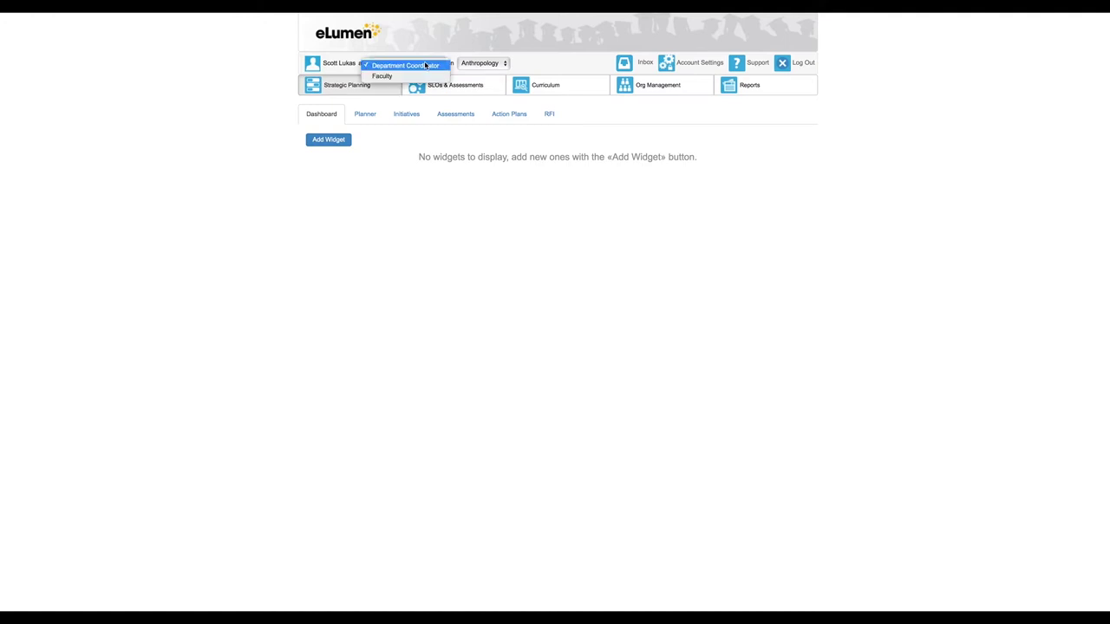
pyautogui.click(425, 66)
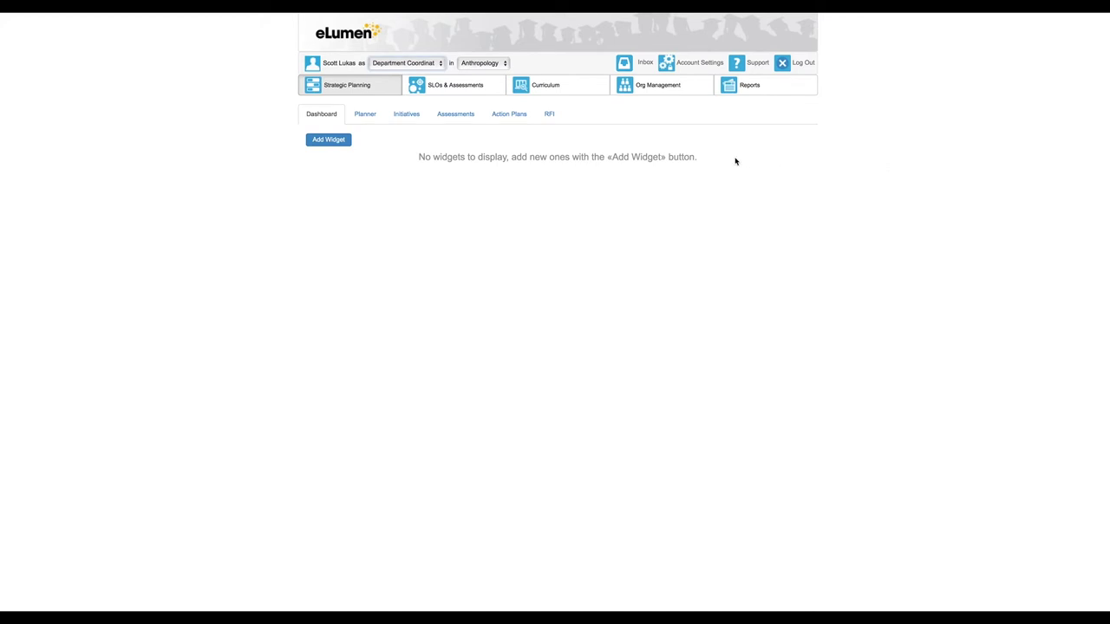
# Step: Look through the Anthropology department's course SLO listing and open its Assessment Library
pyautogui.click(432, 91)
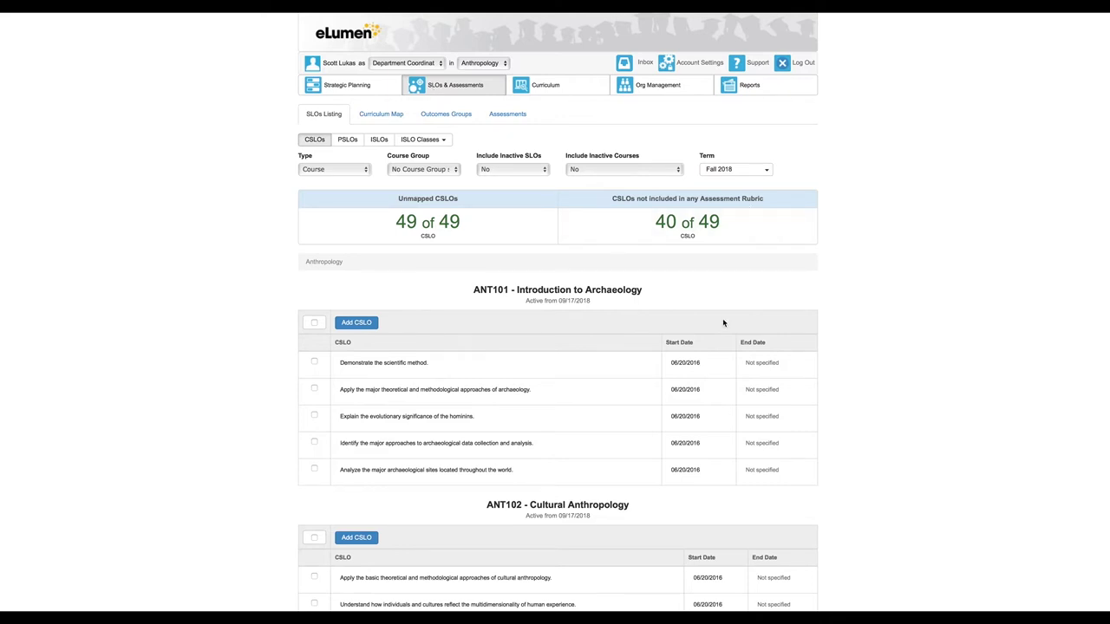
pyautogui.scroll(-5, 723, 321)
pyautogui.scroll(6, 724, 323)
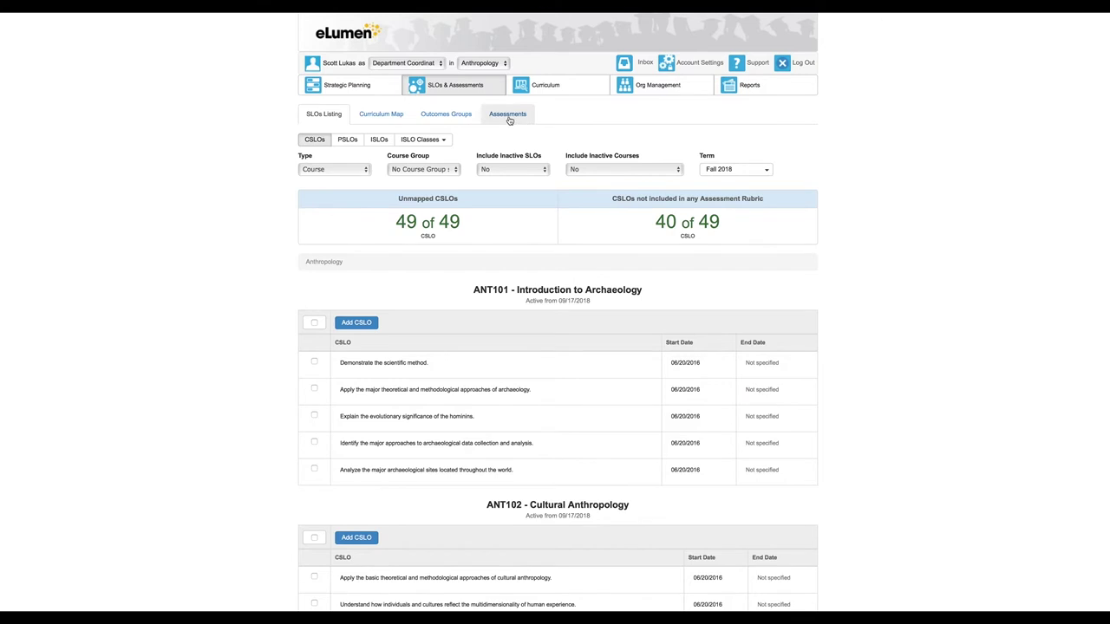
pyautogui.click(508, 119)
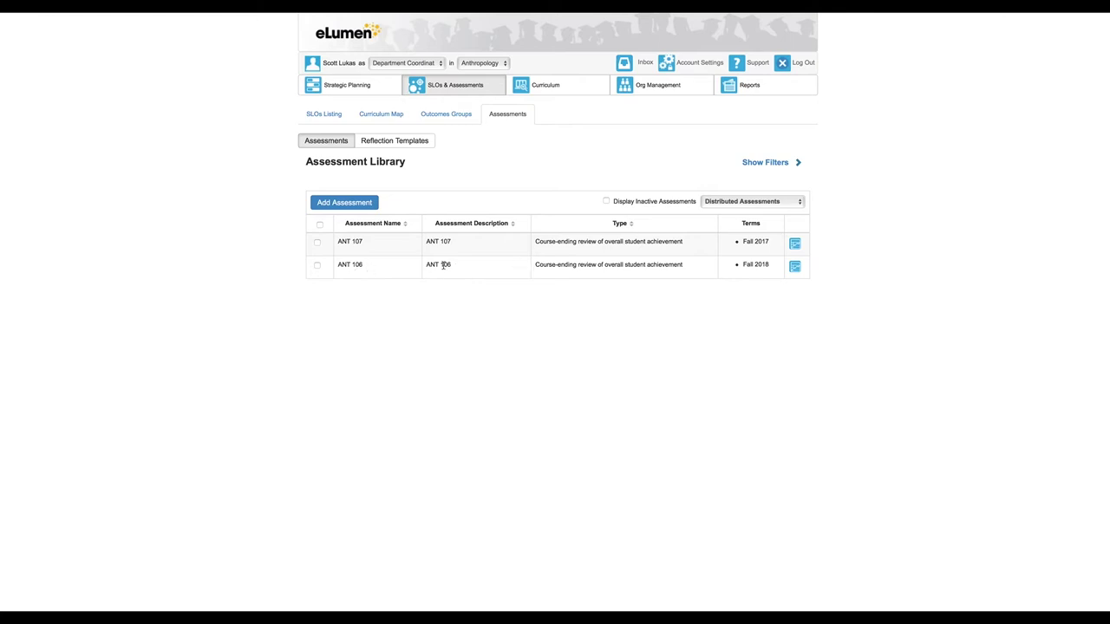
# Step: Open the results of the ANT 106 assessment and review its SLO performance and mastery level charts
pyautogui.click(796, 269)
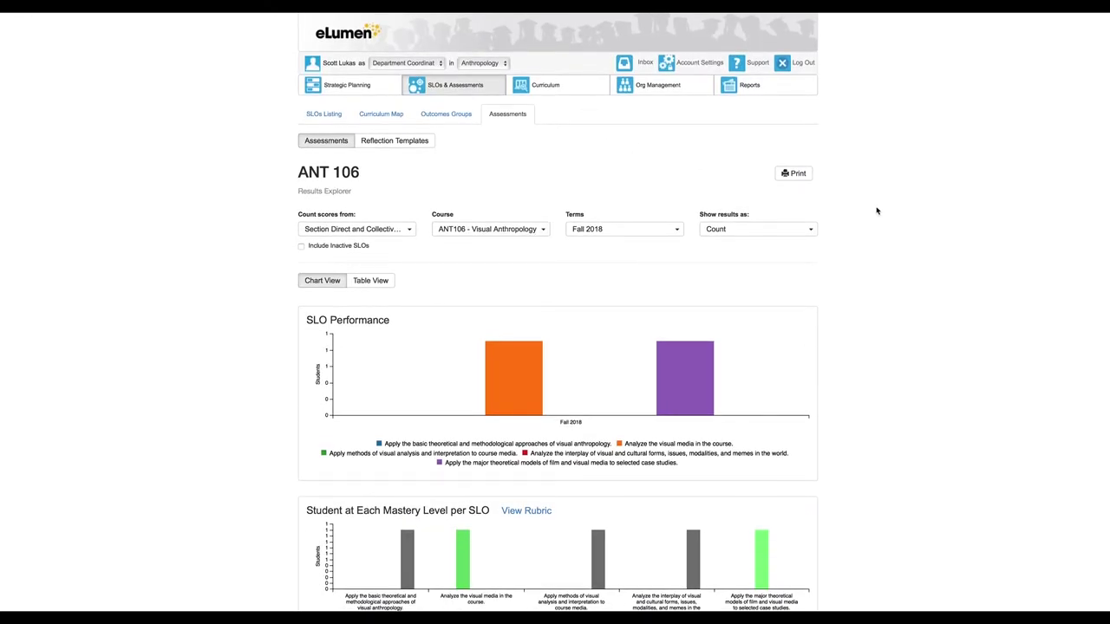
pyautogui.scroll(-2, 871, 252)
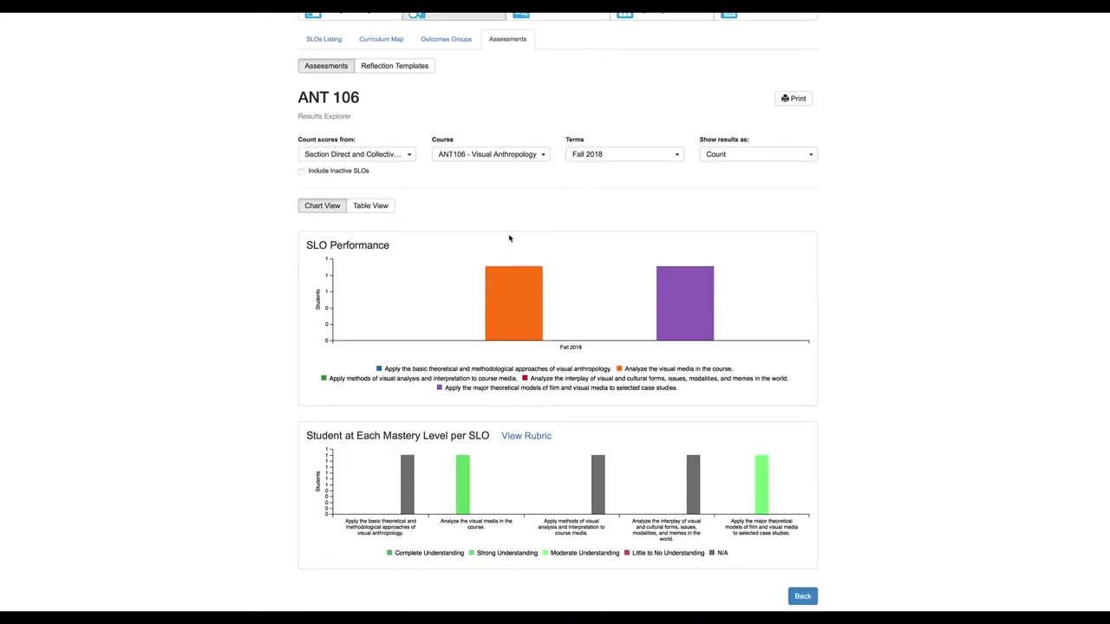
pyautogui.scroll(2, 921, 263)
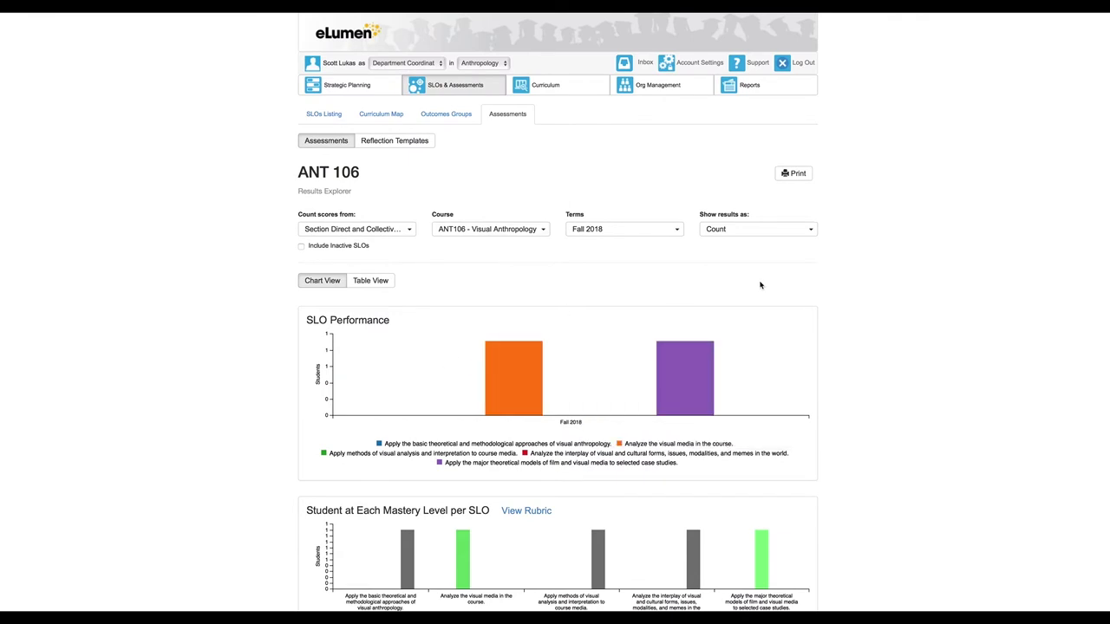
pyautogui.moveTo(513, 369)
# Step: Switch the department to Sociology to view its assessments, and change the role to Faculty
pyautogui.click(476, 65)
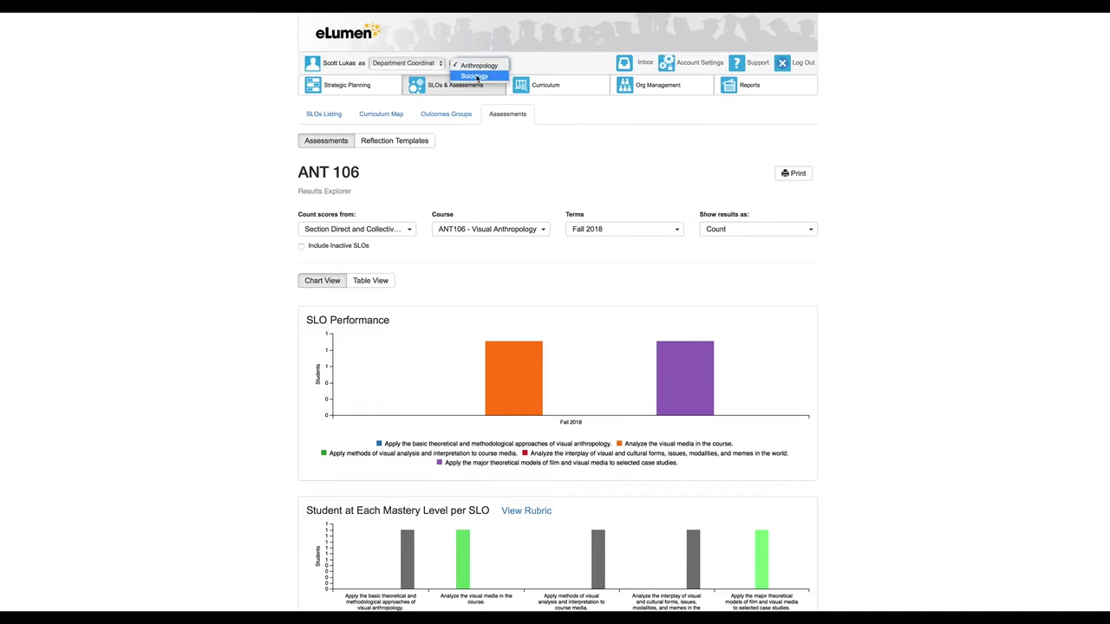
pyautogui.click(476, 76)
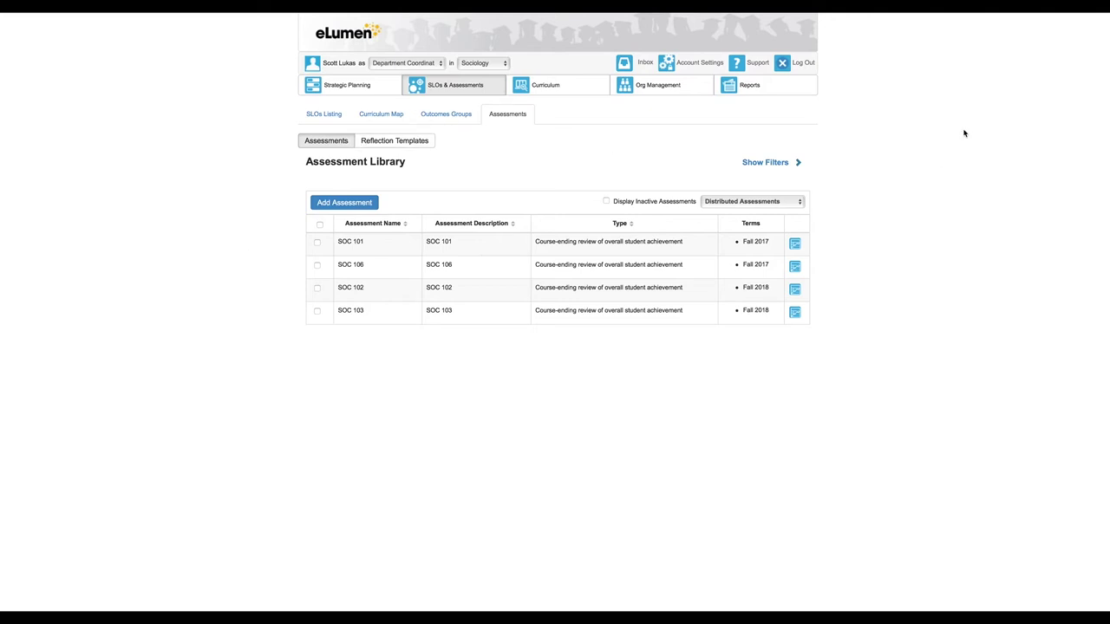
pyautogui.click(417, 63)
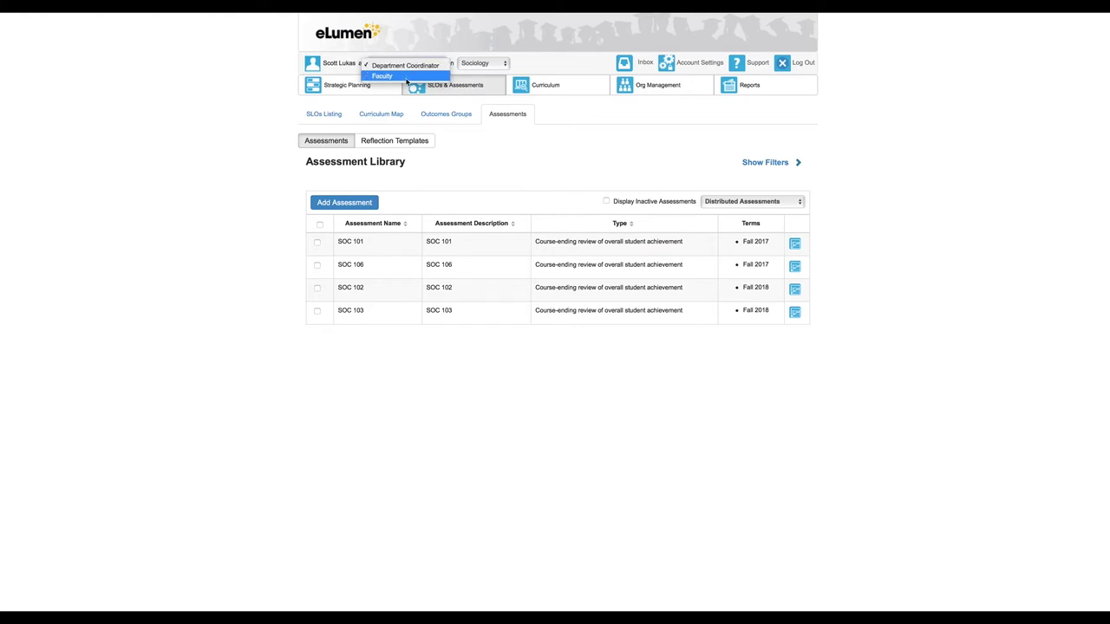
pyautogui.click(405, 78)
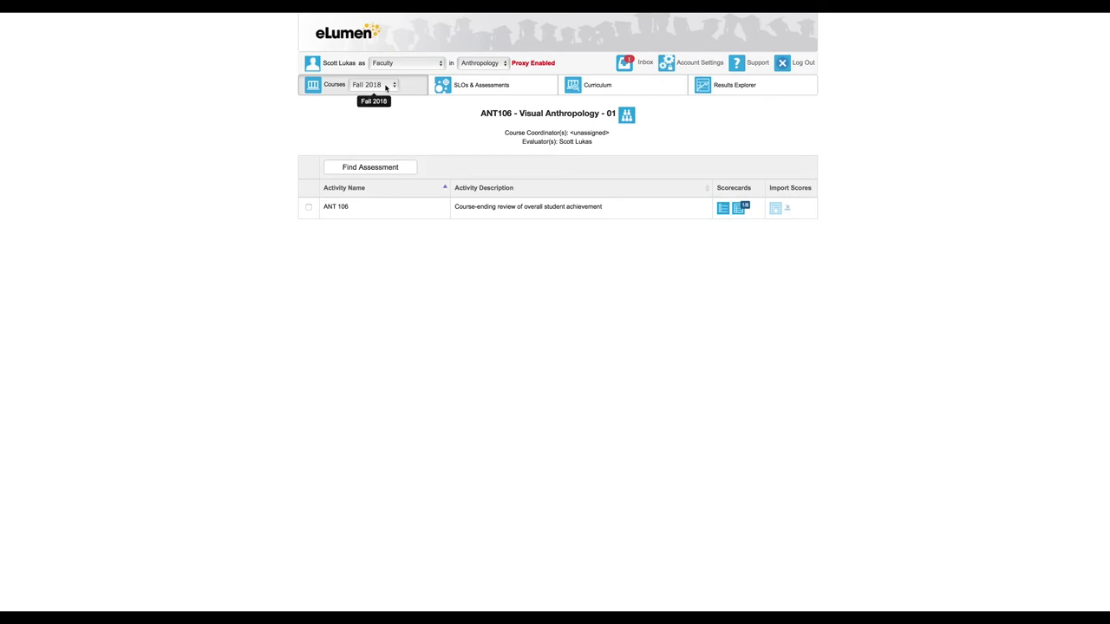
# Step: Check the faculty SLO listing and return to the courses with the Fall 2018 term selected
pyautogui.click(386, 85)
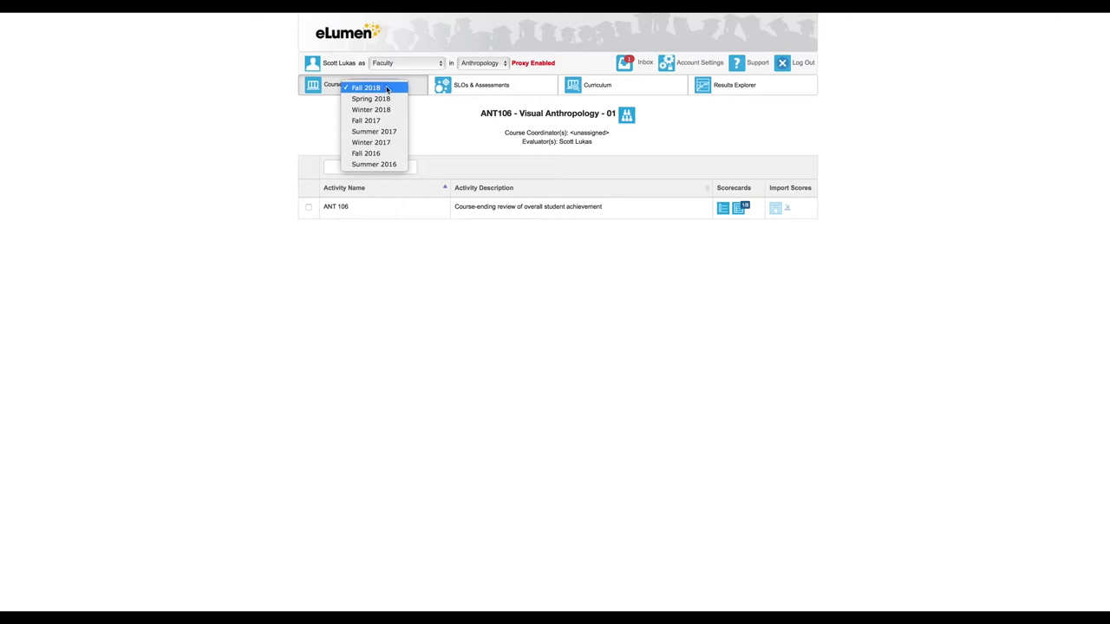
pyautogui.click(387, 89)
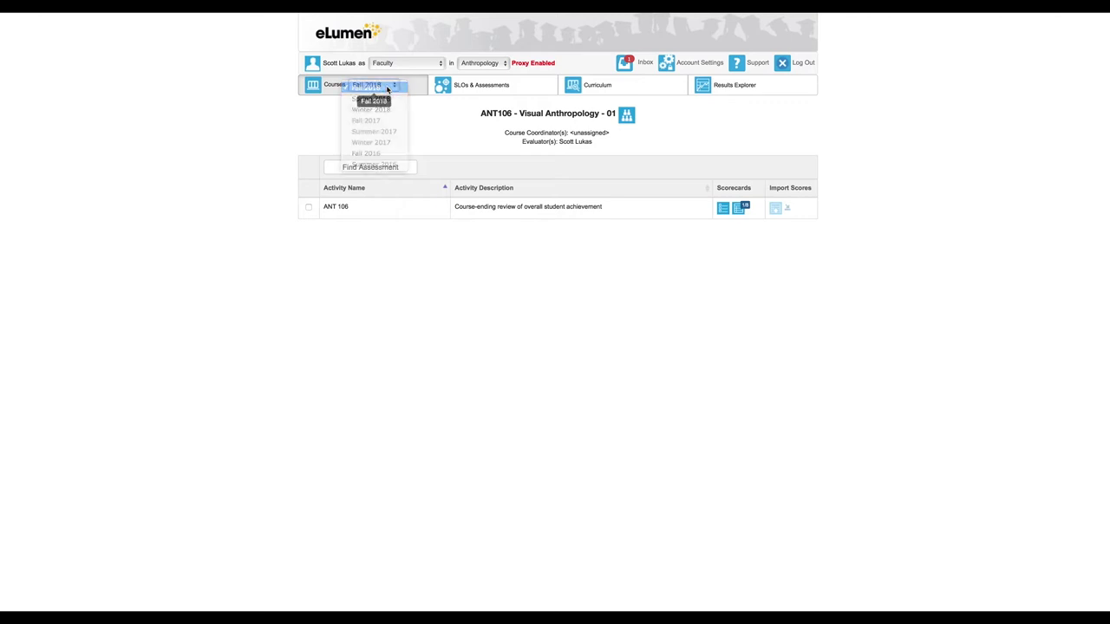
pyautogui.click(467, 91)
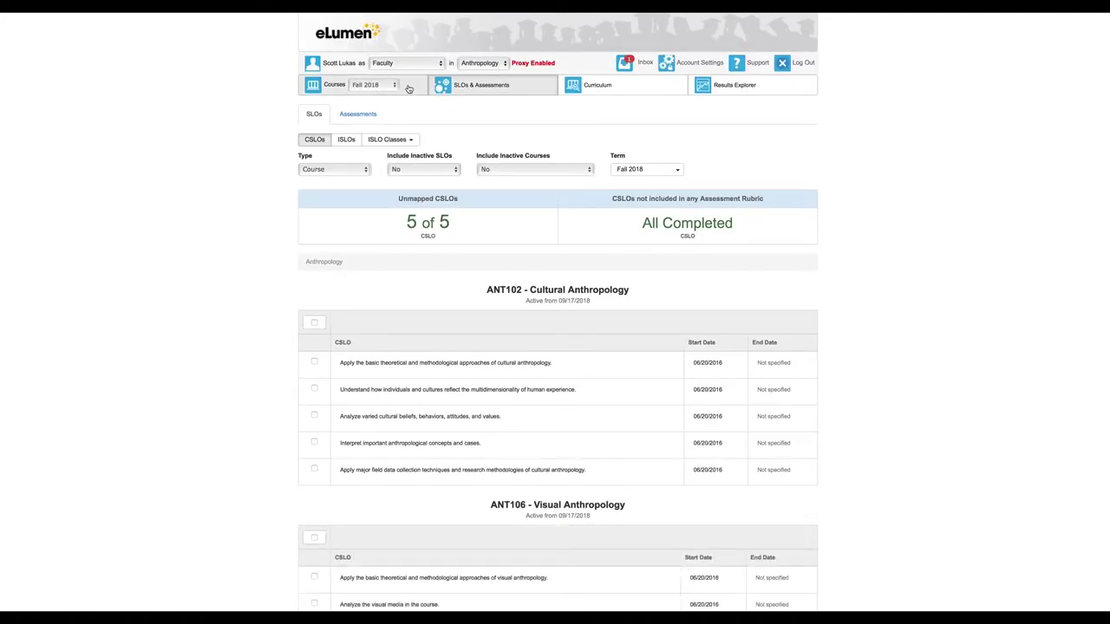
pyautogui.click(325, 85)
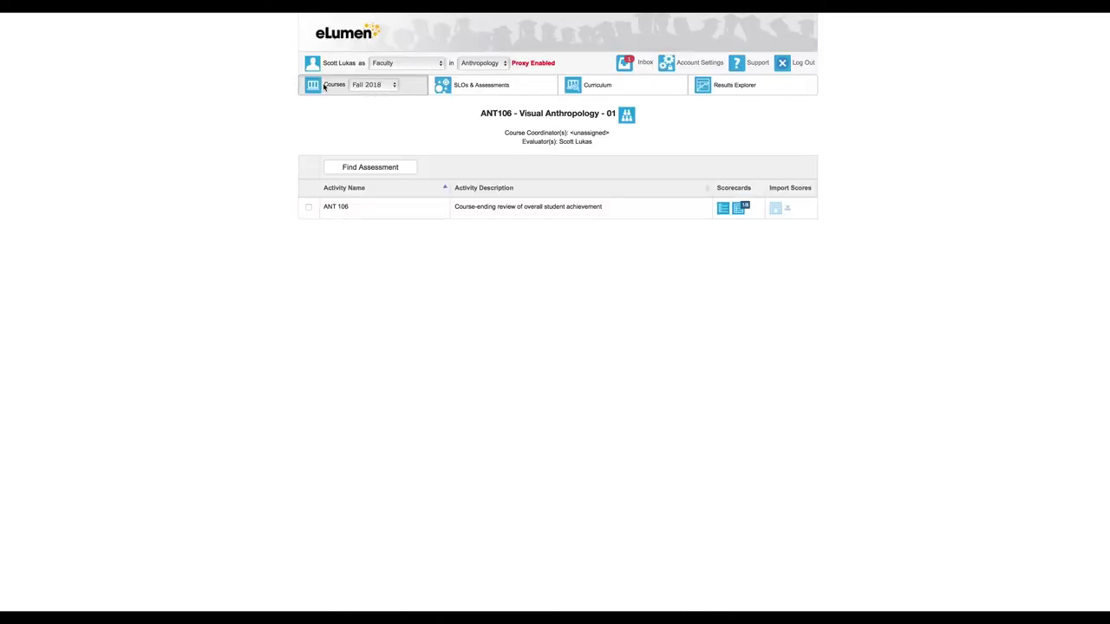
pyautogui.click(386, 86)
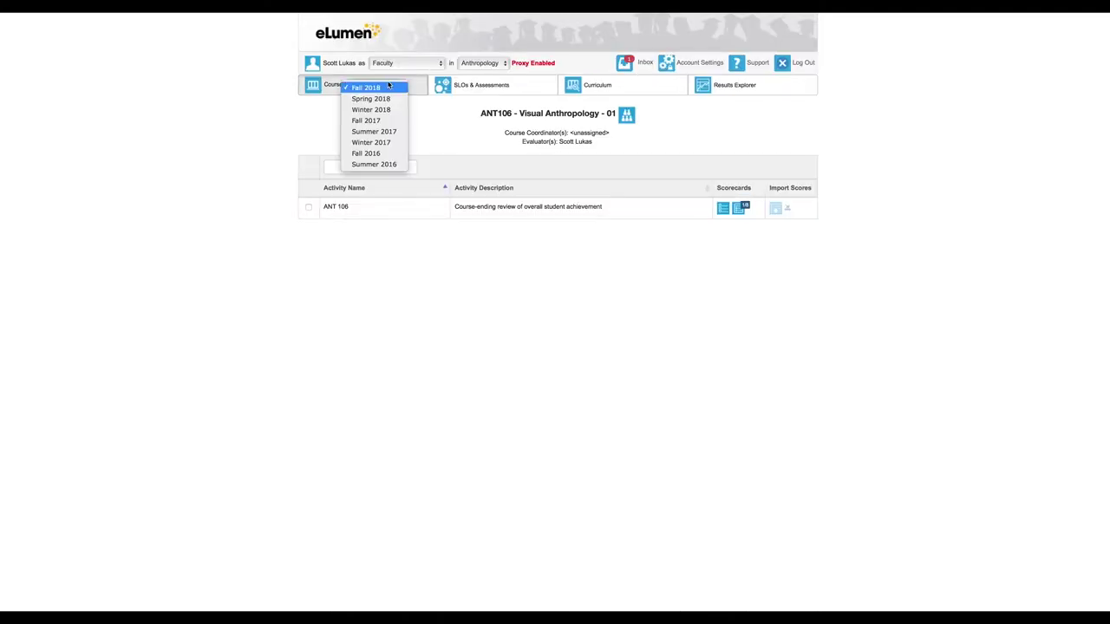
pyautogui.click(384, 89)
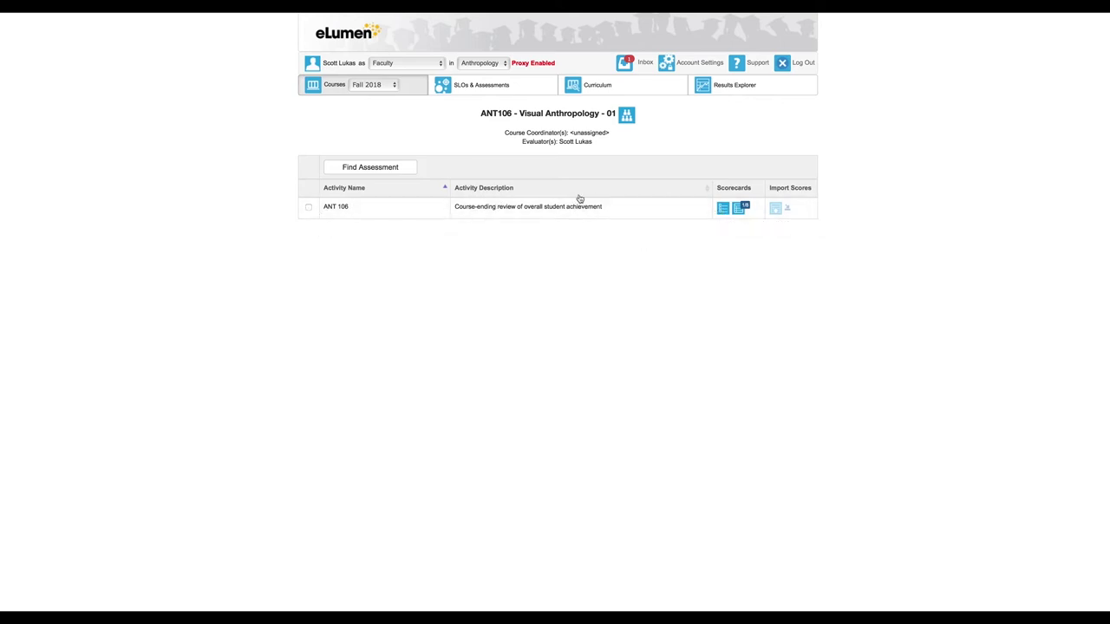
# Step: Open the ANT 106 scorecard for the Visual Anthropology section and look through the students' SLO rows
pyautogui.click(725, 210)
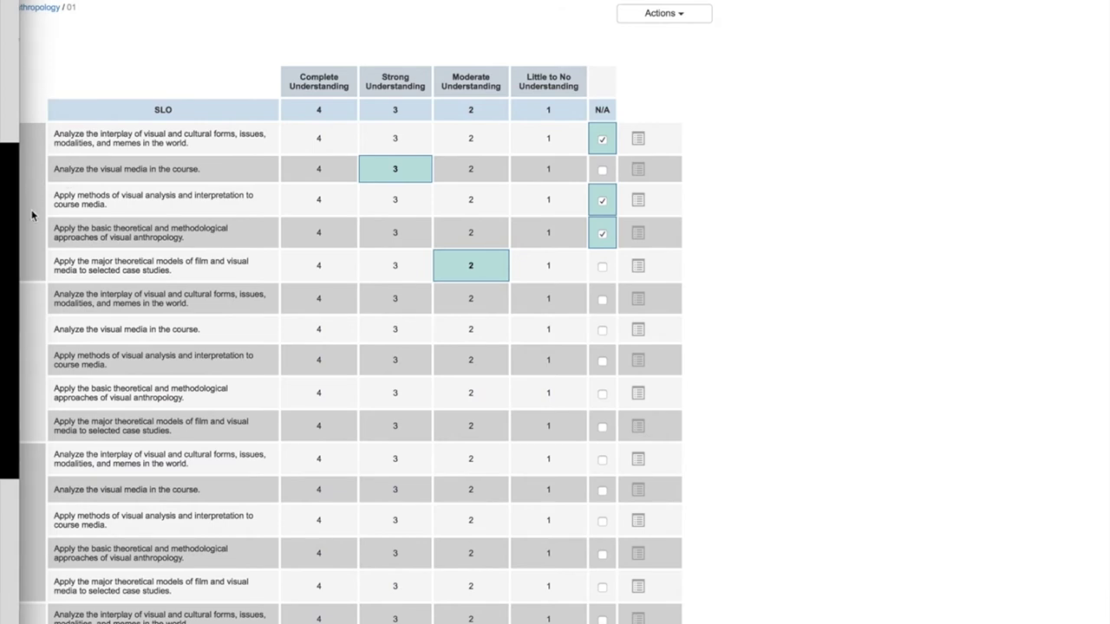
pyautogui.scroll(-1, 821, 334)
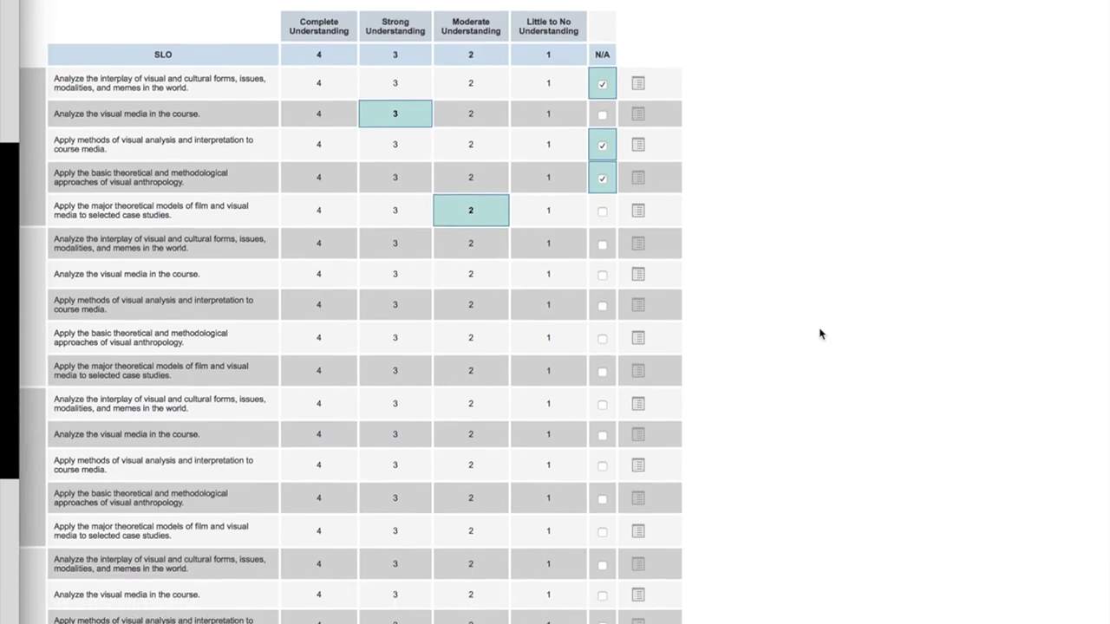
pyautogui.scroll(-2, 820, 334)
pyautogui.scroll(3, 821, 333)
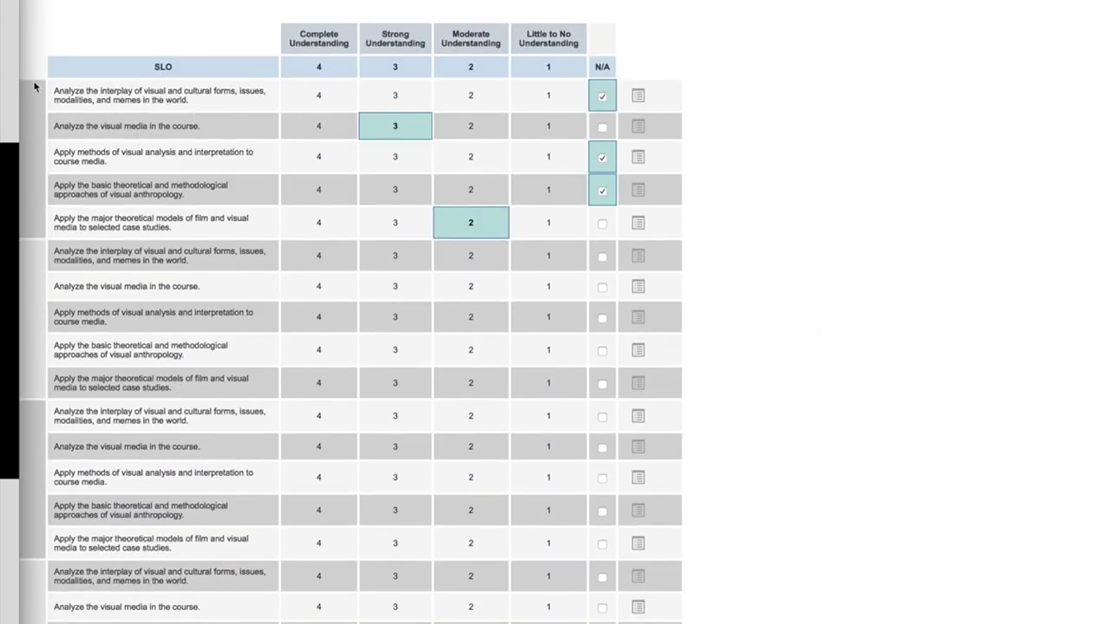
pyautogui.scroll(-1, 36, 98)
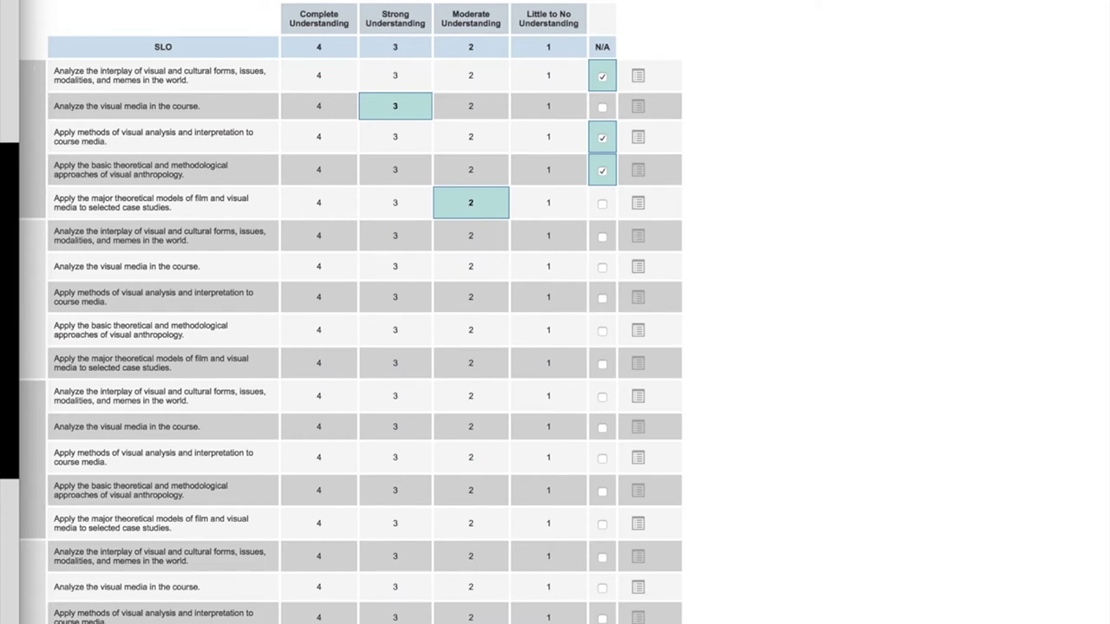
pyautogui.scroll(-10, 736, 243)
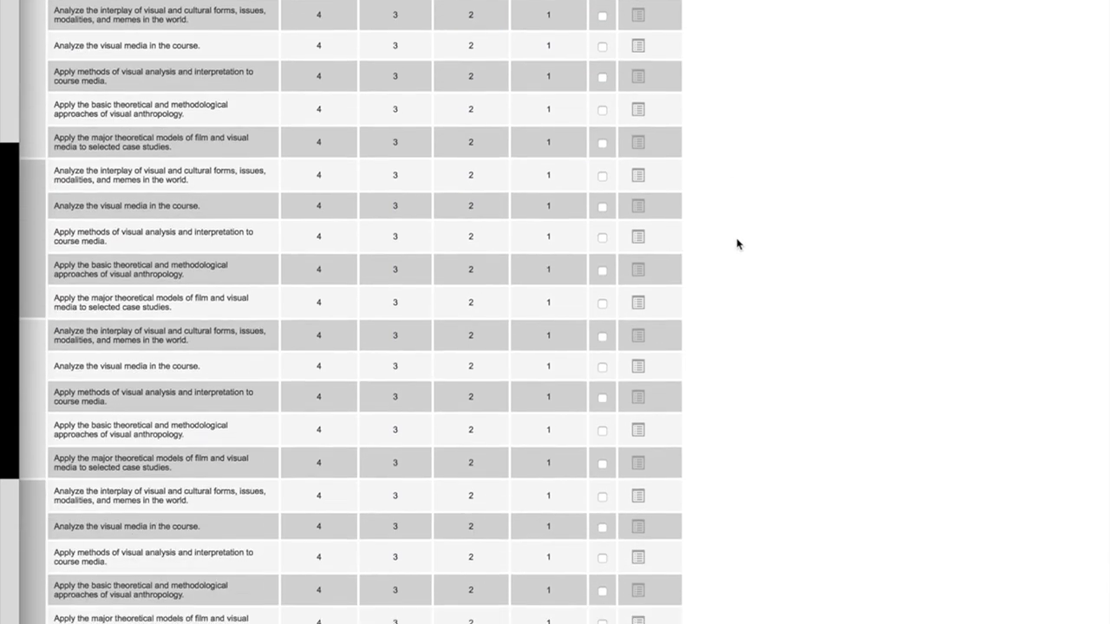
pyautogui.scroll(-4, 736, 242)
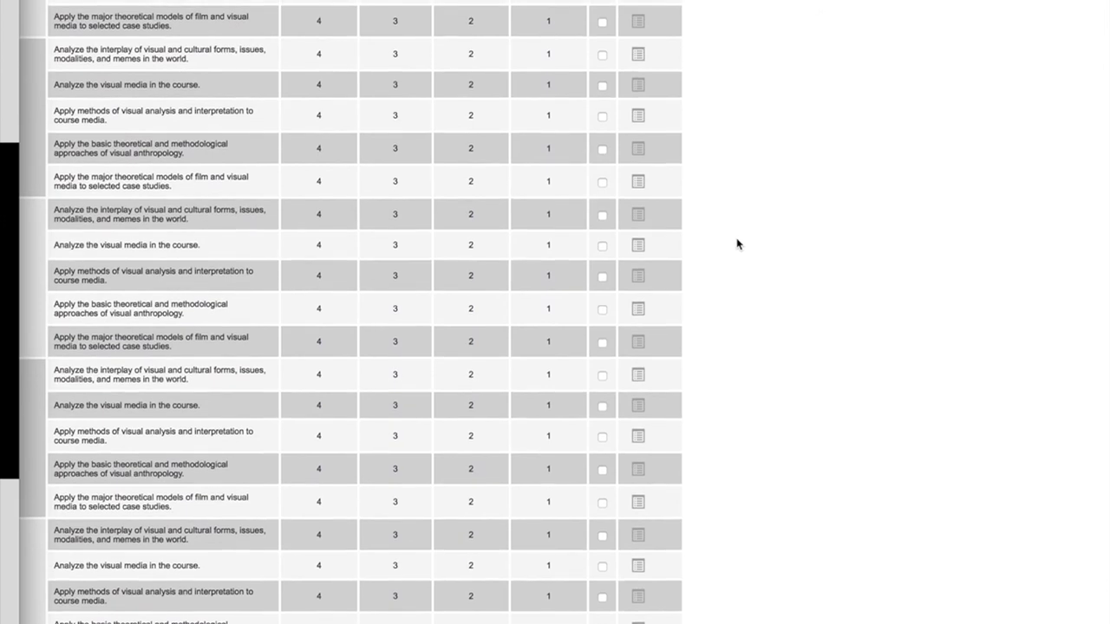
pyautogui.scroll(15, 509, 379)
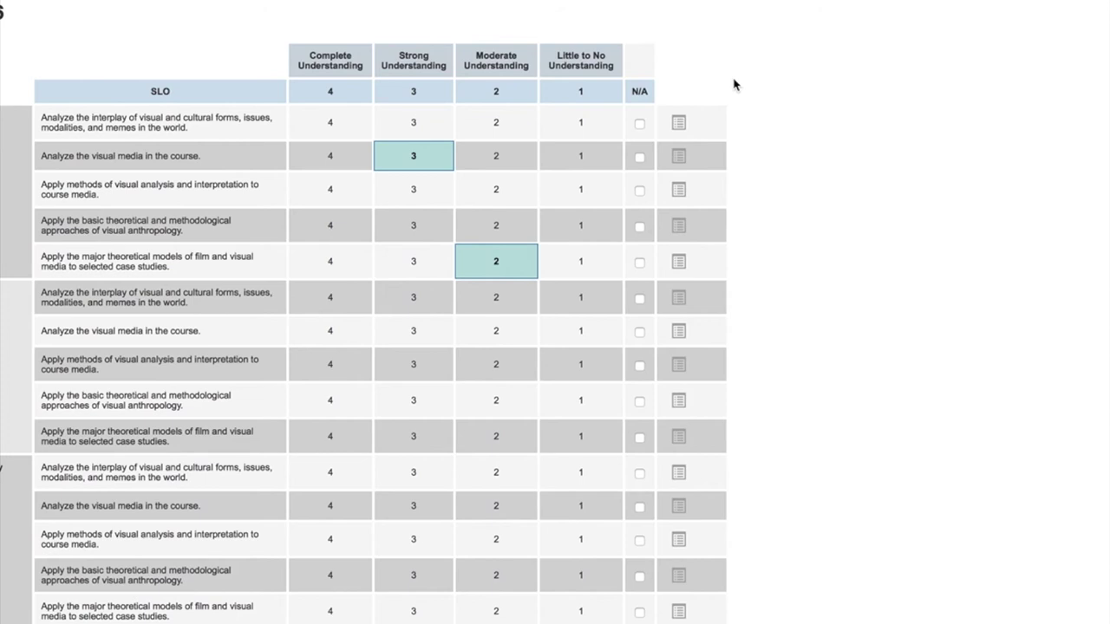
# Step: Mark all five SLOs of the first student in the scorecard as N/A
pyautogui.click(639, 124)
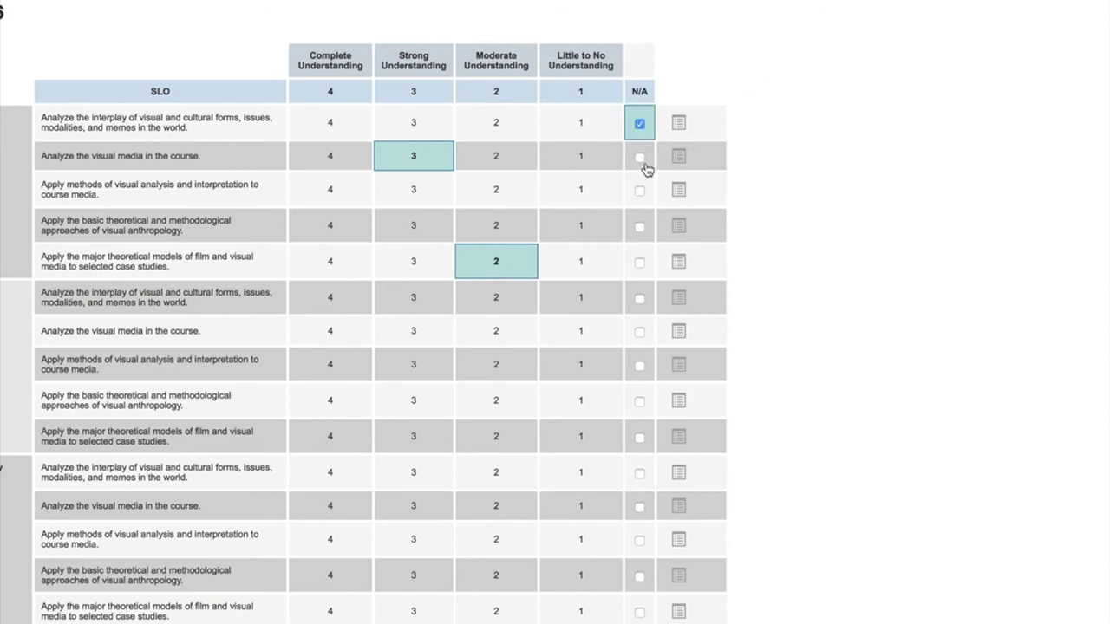
pyautogui.click(639, 158)
pyautogui.click(638, 191)
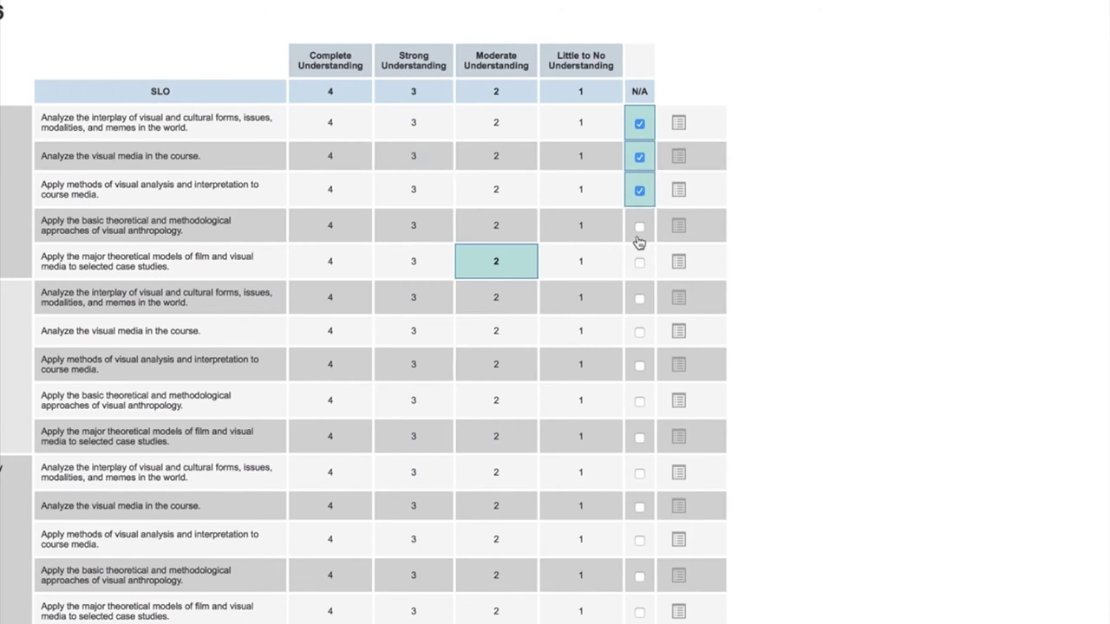
pyautogui.click(639, 228)
pyautogui.click(640, 263)
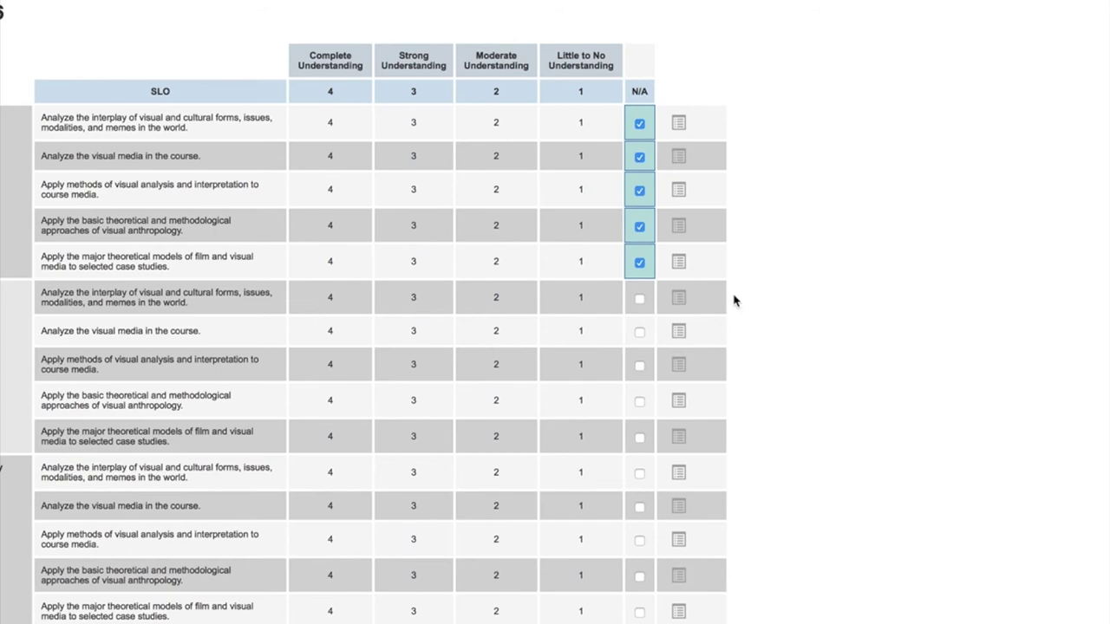
# Step: Score the third student's five SLOs, in listed order, as 3, 2, 3, 2 and 4
pyautogui.scroll(-5, 733, 300)
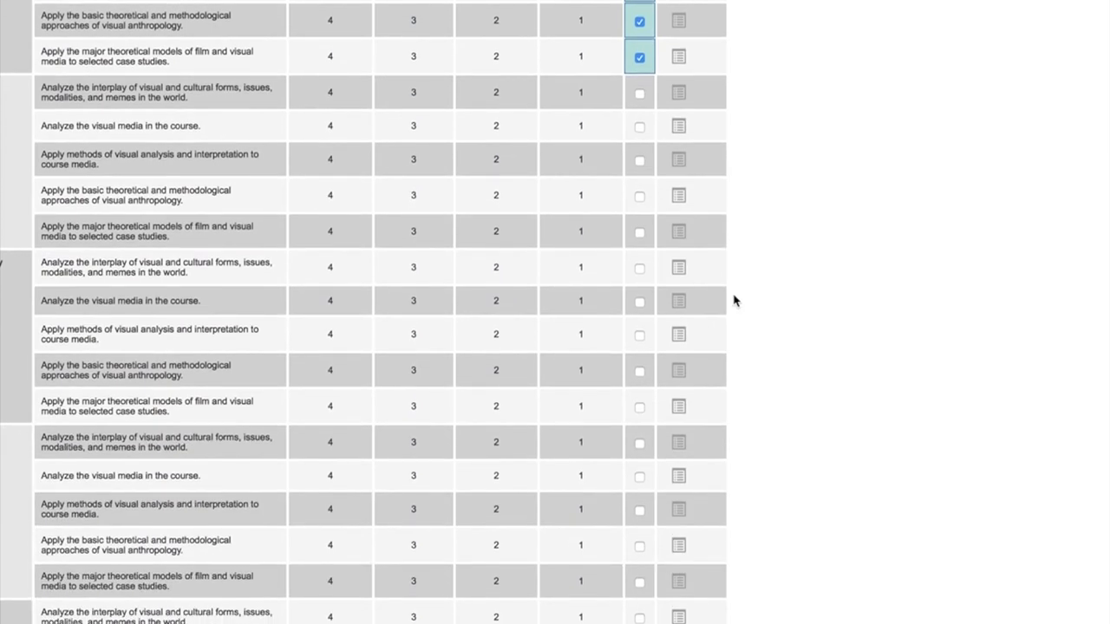
pyautogui.scroll(1, 592, 186)
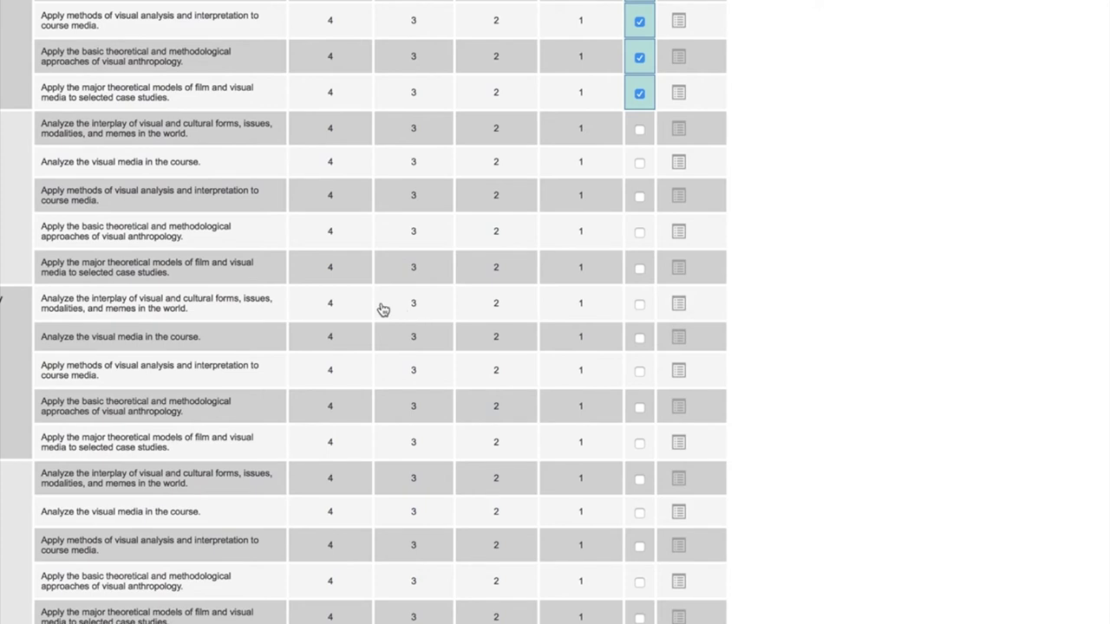
pyautogui.click(430, 311)
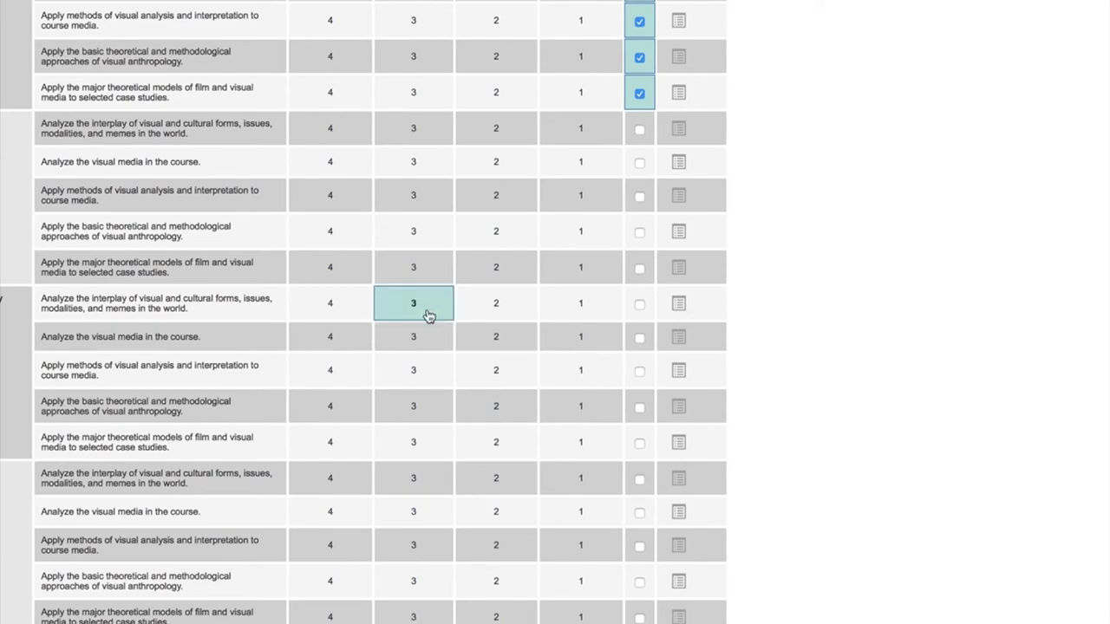
pyautogui.click(476, 345)
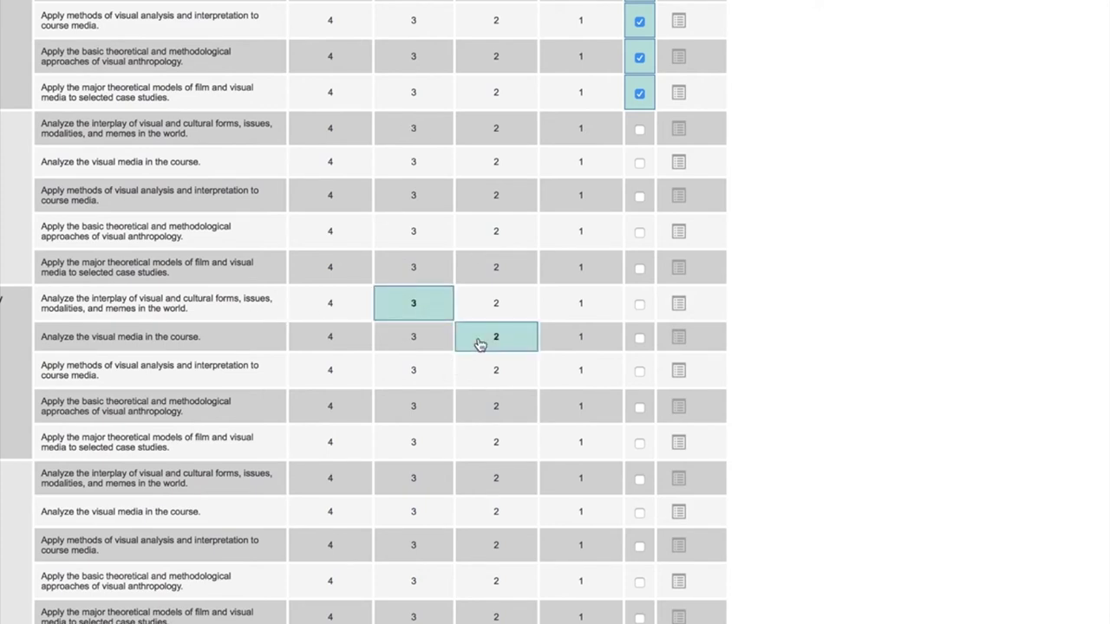
pyautogui.click(409, 373)
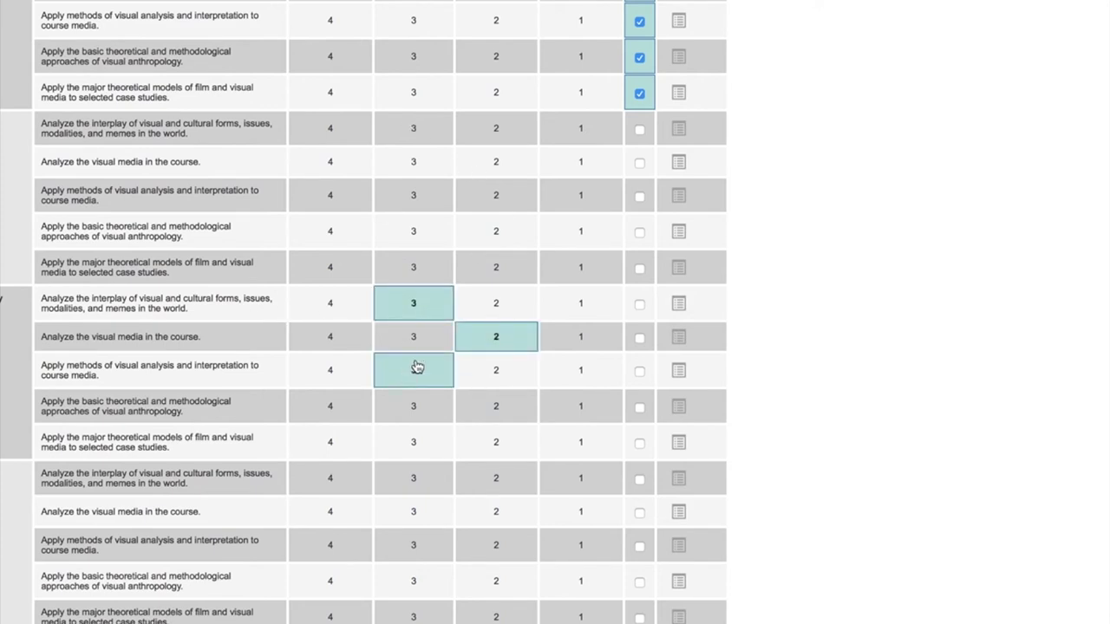
pyautogui.click(495, 408)
pyautogui.click(336, 447)
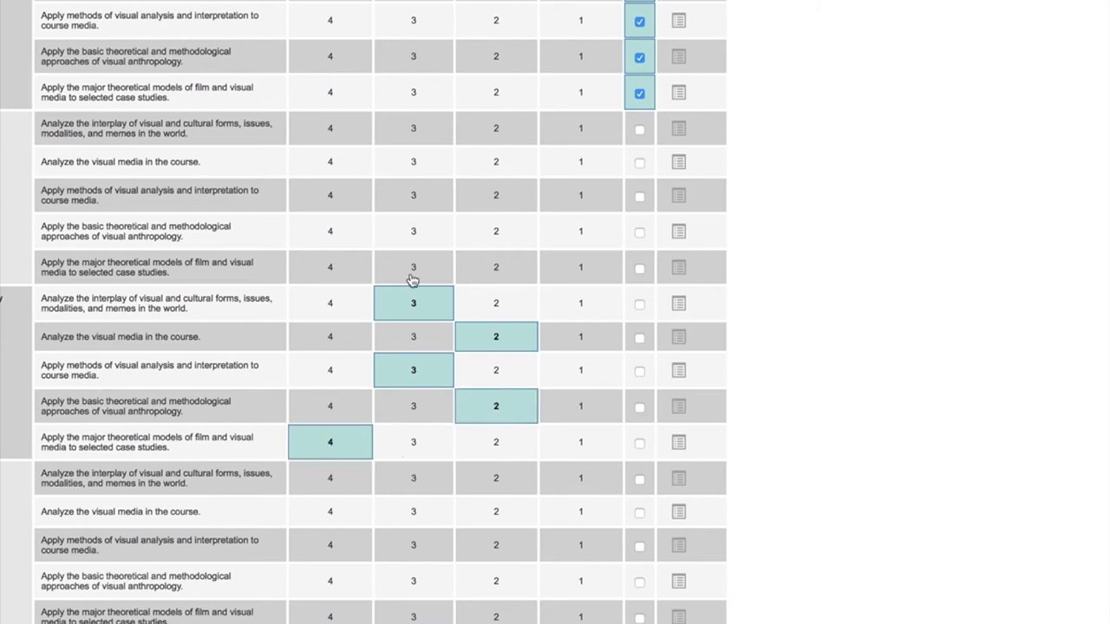
# Step: Annotate the third student's first SLO with "This assessment is based on the final project." under the evaluator's first name and save it
pyautogui.scroll(-4, 604, 463)
pyautogui.scroll(-3, 605, 465)
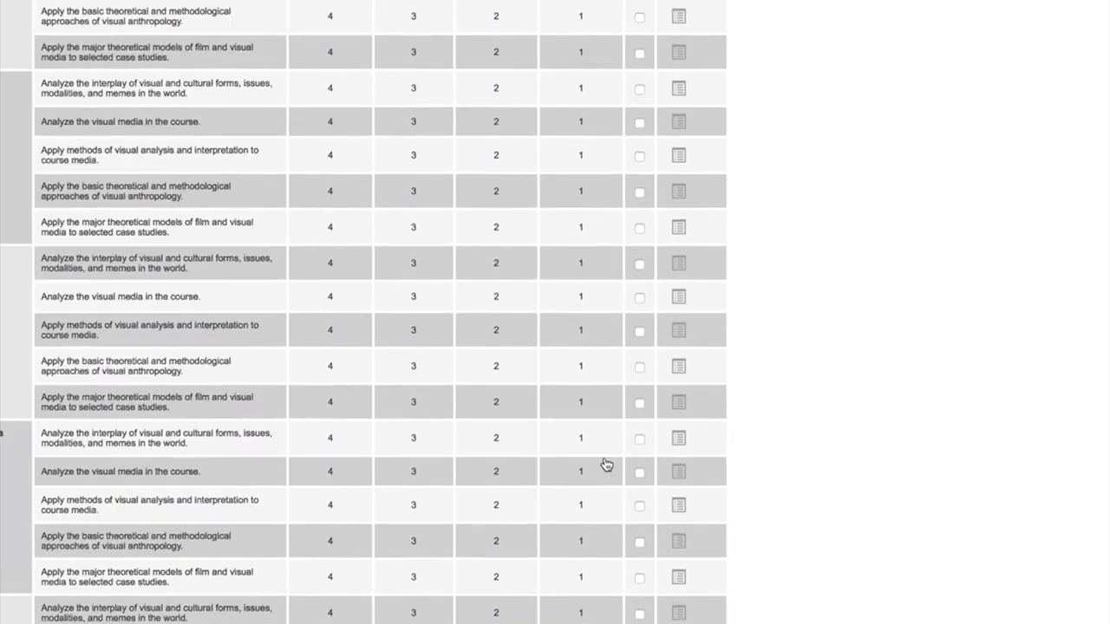
pyautogui.scroll(10, 542, 316)
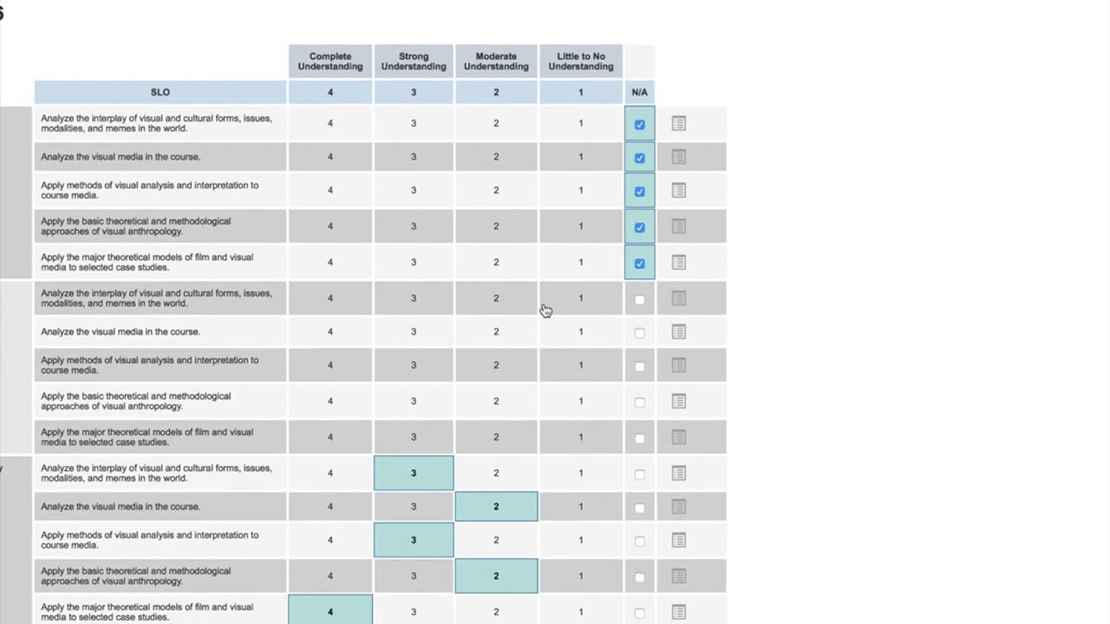
pyautogui.scroll(-5, 502, 269)
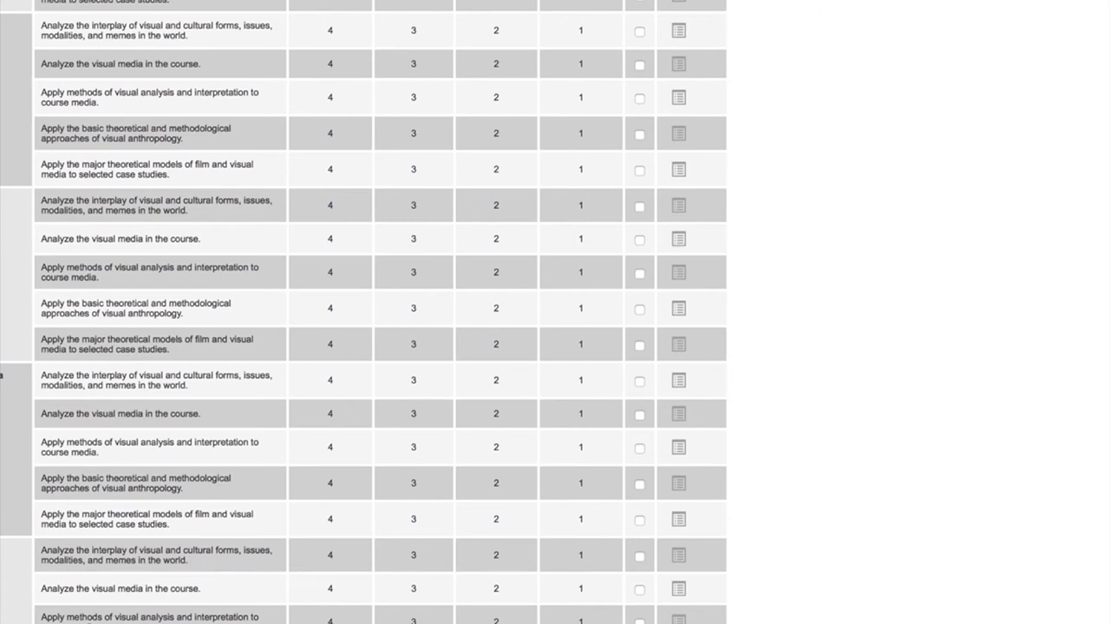
pyautogui.scroll(6, 724, 258)
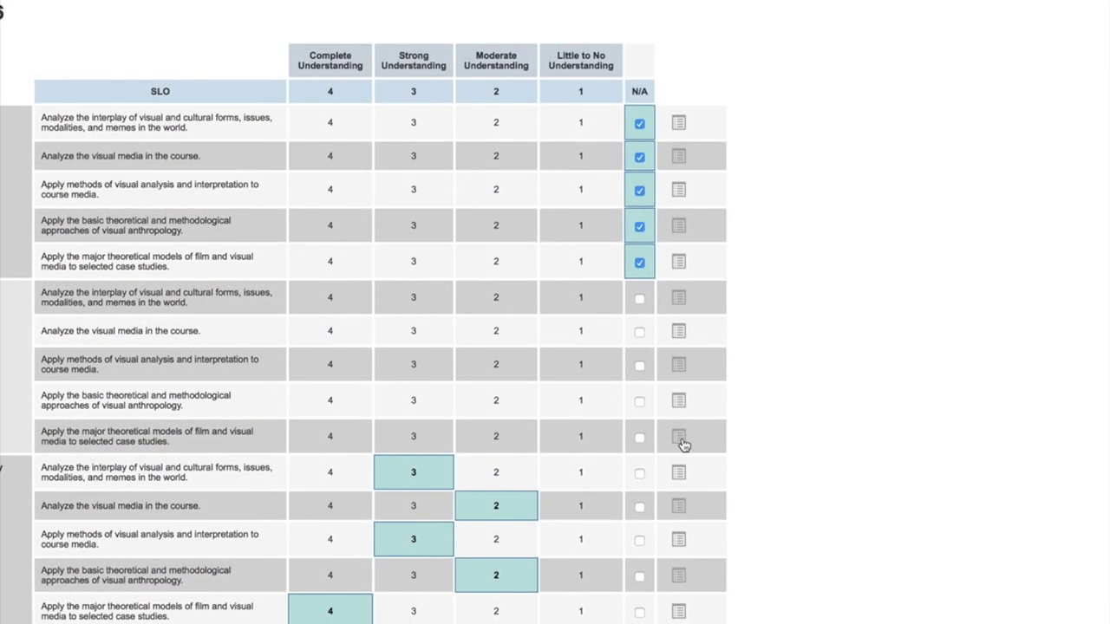
pyautogui.scroll(-1, 681, 442)
pyautogui.click(676, 422)
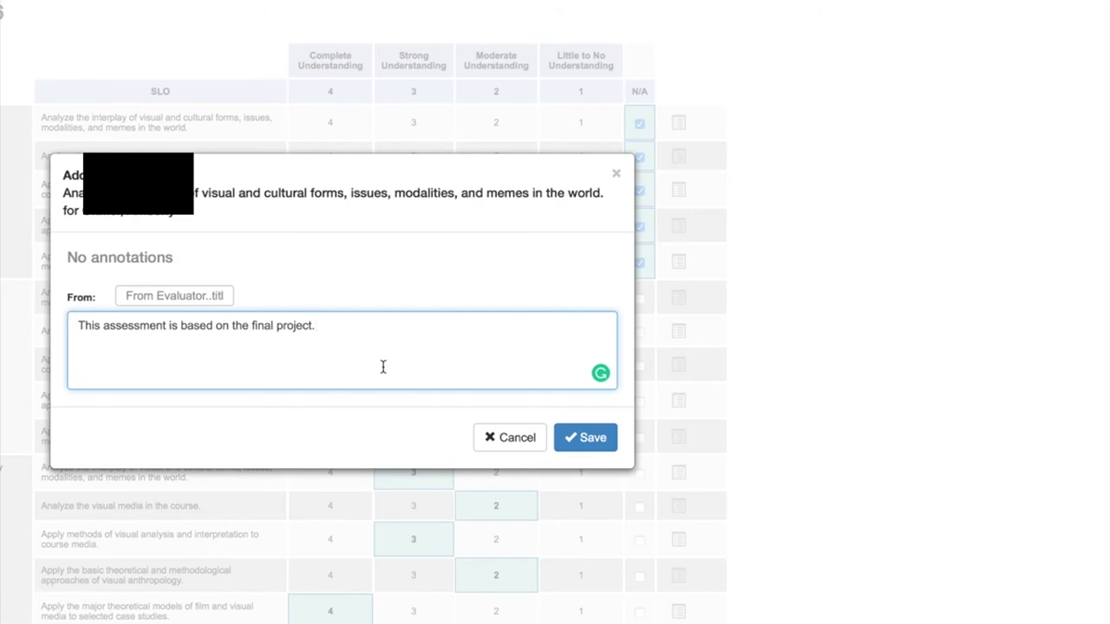
pyautogui.click(584, 448)
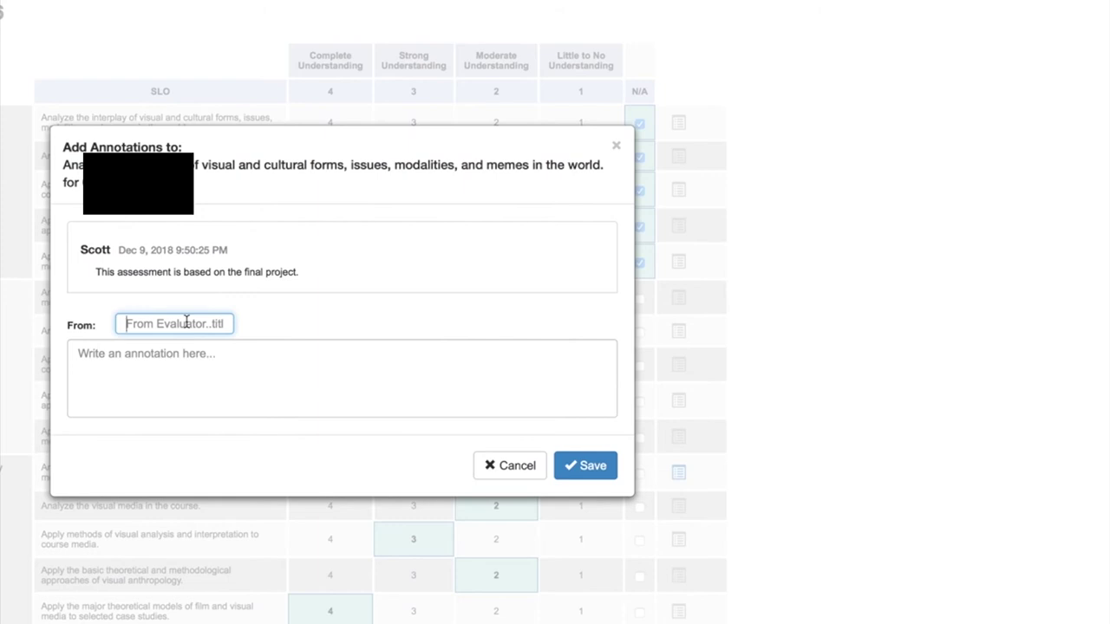
pyautogui.write('Scott')
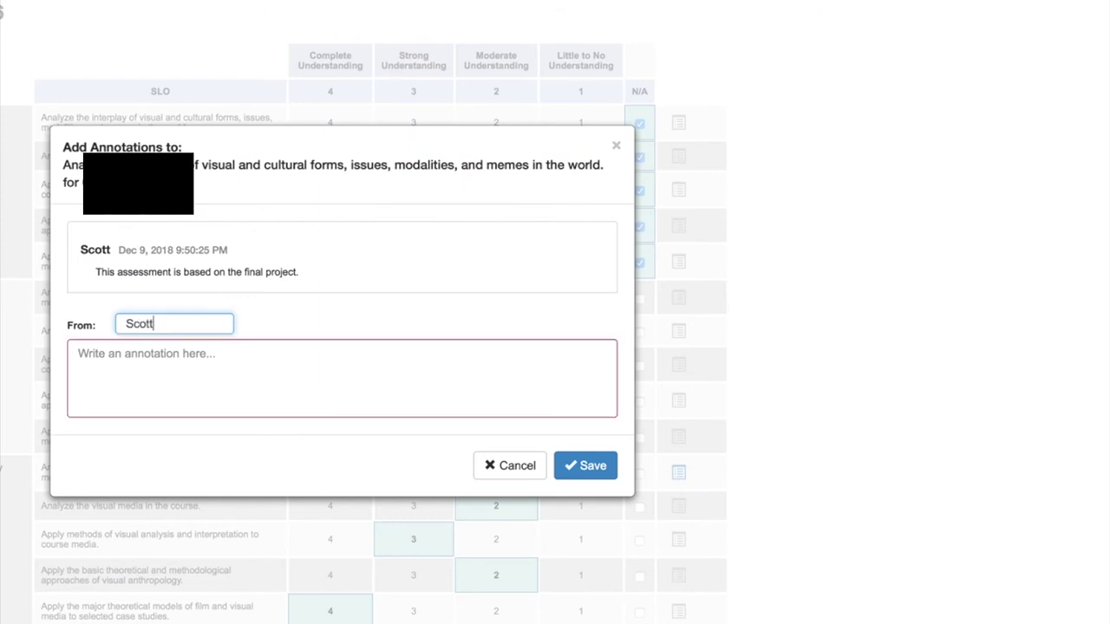
pyautogui.press('BackSpace')
pyautogui.press('BackSpace')
pyautogui.press('BackSpace')
pyautogui.press('BackSpace')
pyautogui.press('BackSpace')
# Step: Save a second annotation "Test." on the third student's first SLO under a different evaluator's first name
pyautogui.write('Jpoe')
pyautogui.press('BackSpace')
pyautogui.press('BackSpace')
pyautogui.press('BackSpace')
pyautogui.write('oe')
pyautogui.click(180, 360)
pyautogui.write('Test')
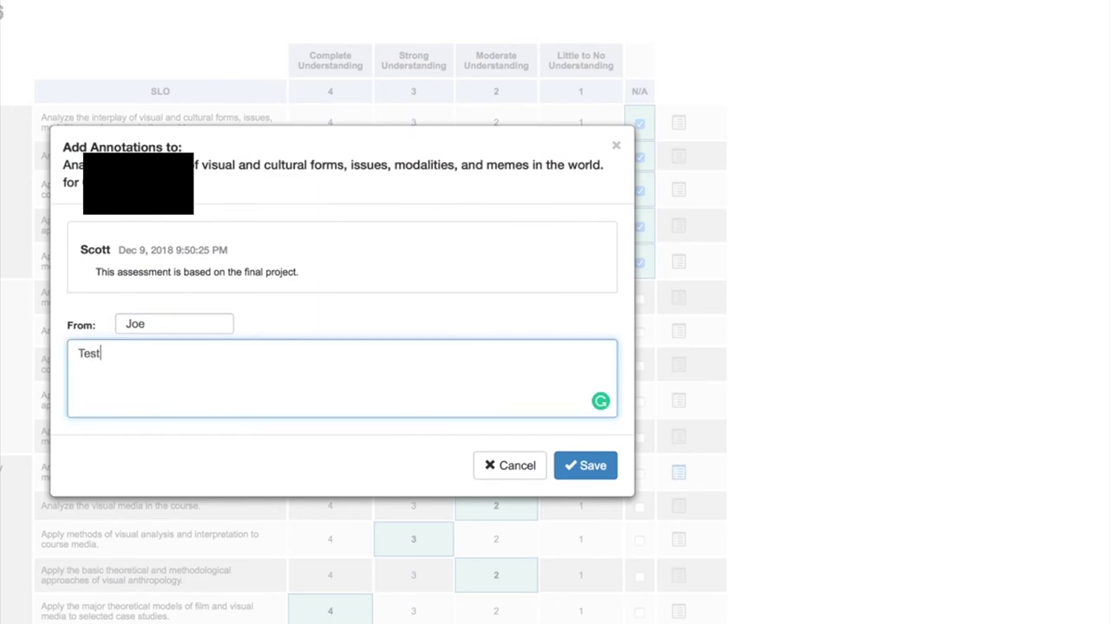
pyautogui.write('.')
pyautogui.click(588, 466)
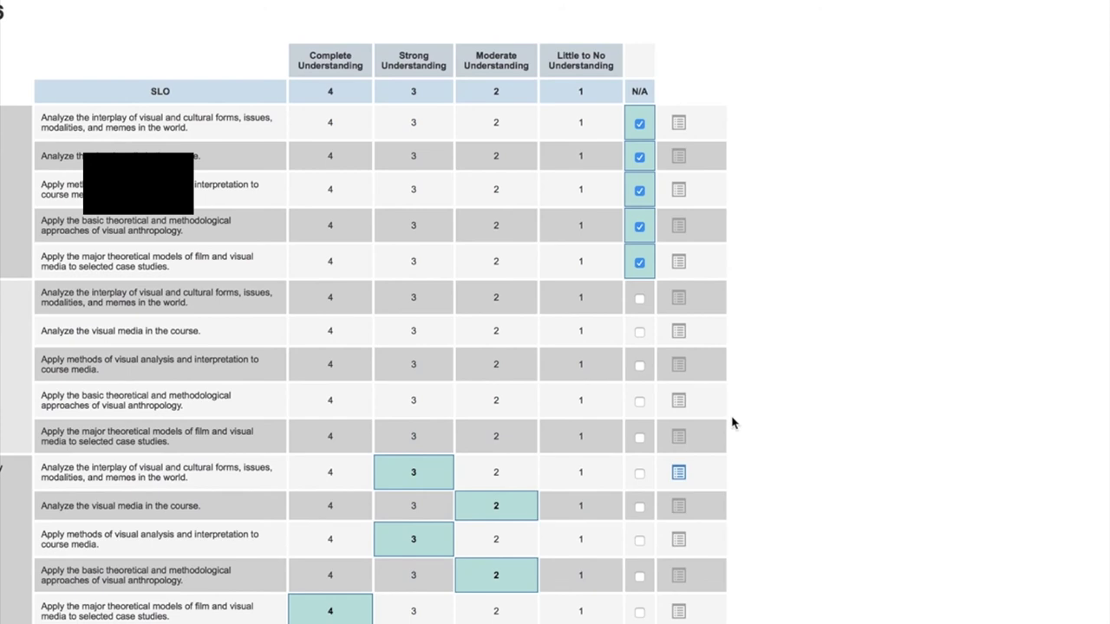
# Step: Review the annotations saved for the third student's first SLO and close them
pyautogui.click(678, 474)
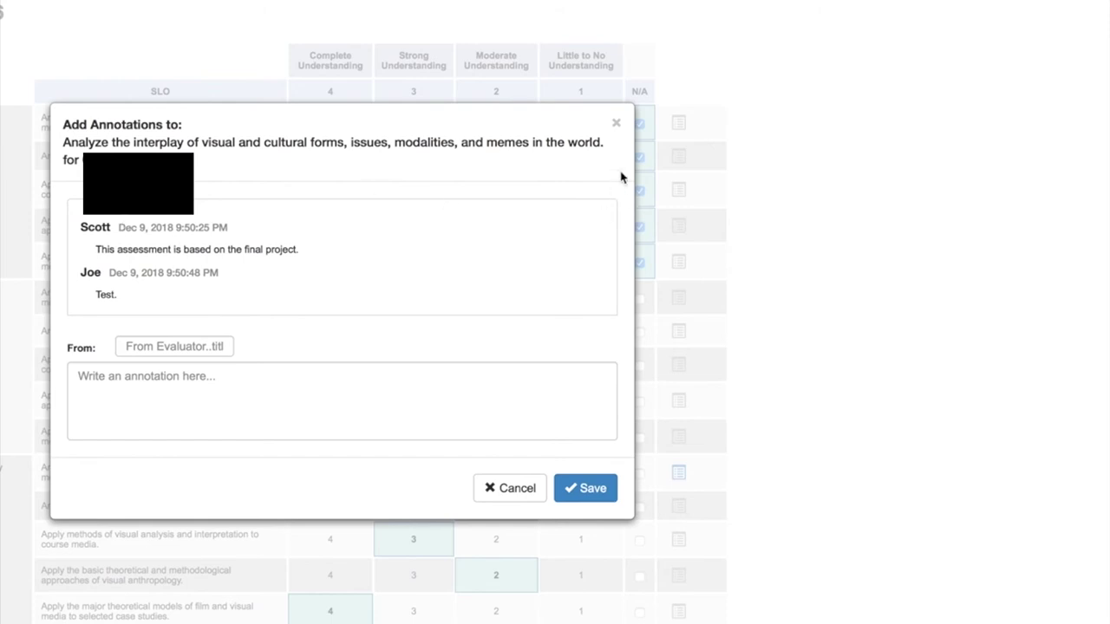
pyautogui.click(616, 126)
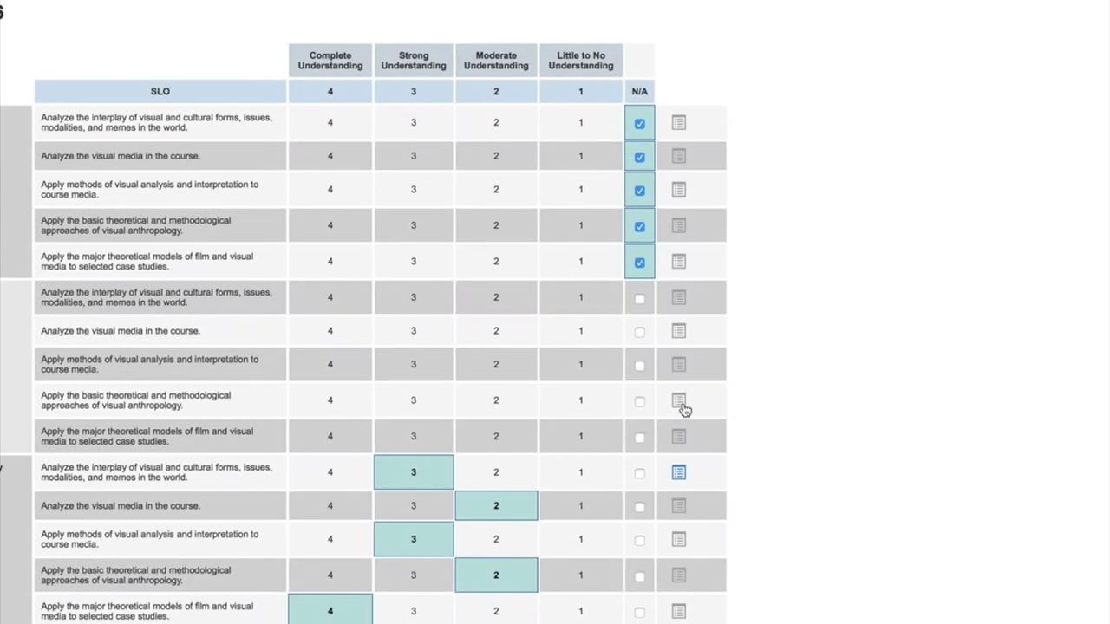
pyautogui.scroll(1, 735, 326)
pyautogui.scroll(-1, 735, 326)
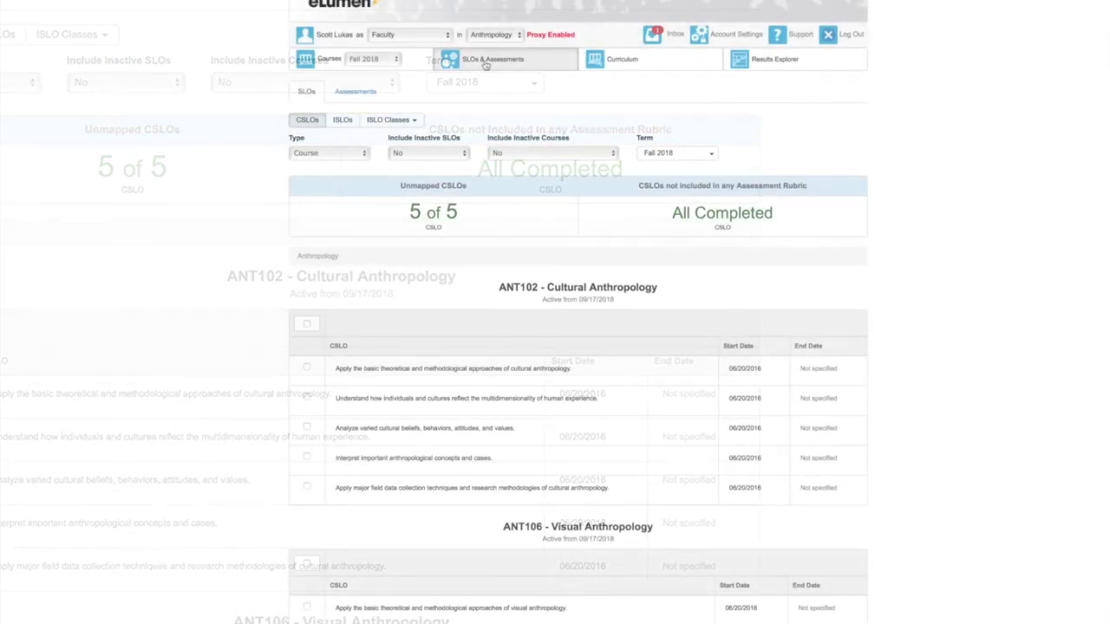
# Step: Compare the shared Assessment Library with the assessment listed under the ANT106 Visual Anthropology course, ending back in the courses
pyautogui.click(355, 92)
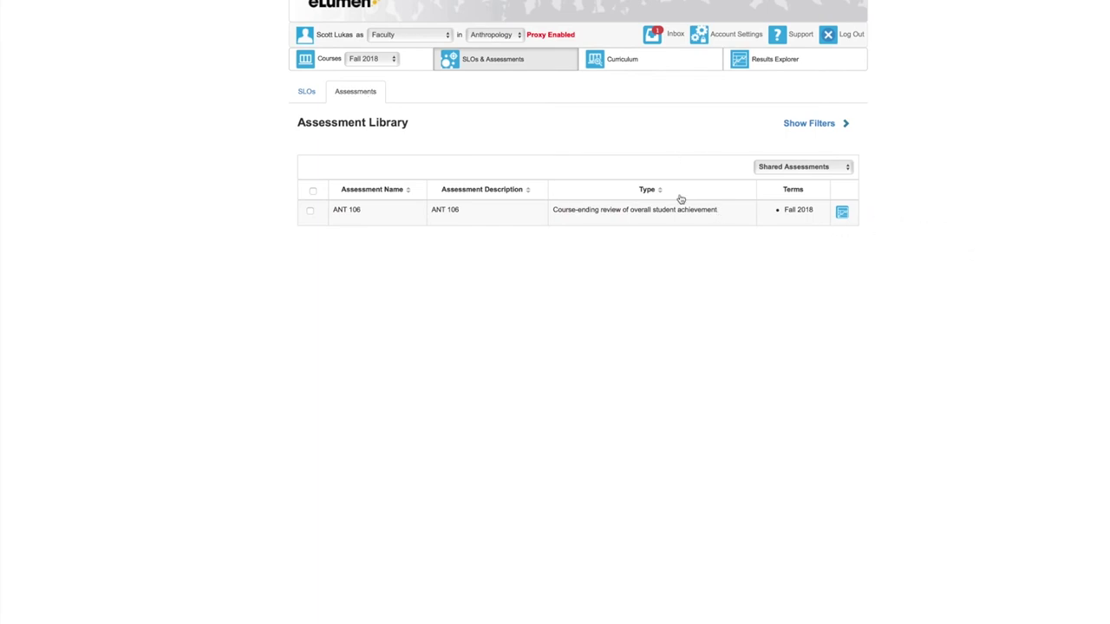
pyautogui.click(395, 34)
pyautogui.click(968, 118)
pyautogui.click(306, 59)
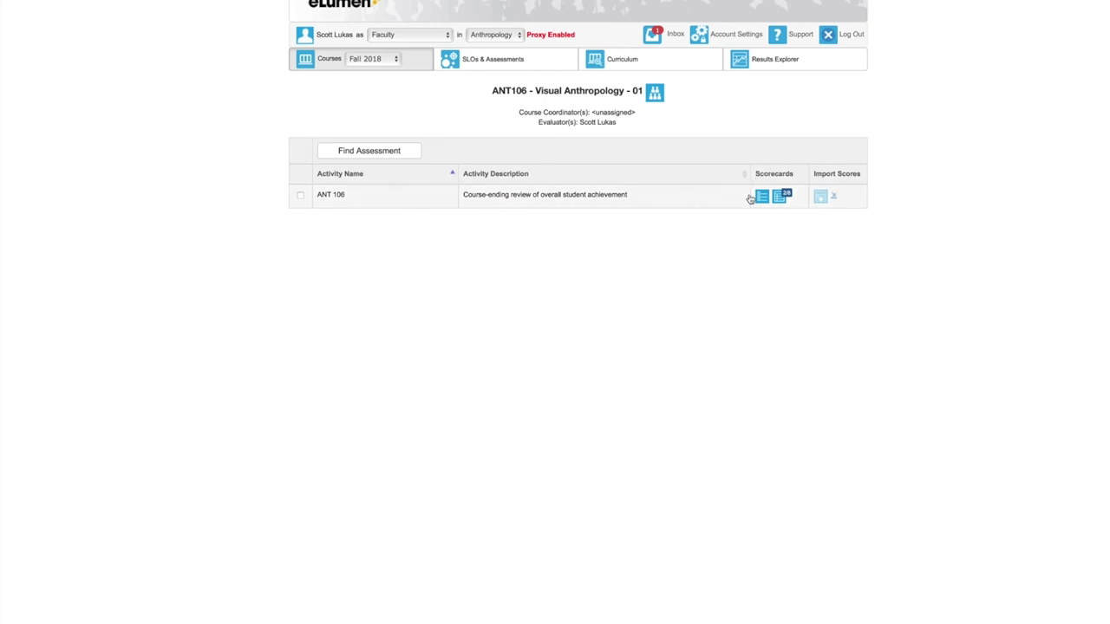
pyautogui.click(471, 60)
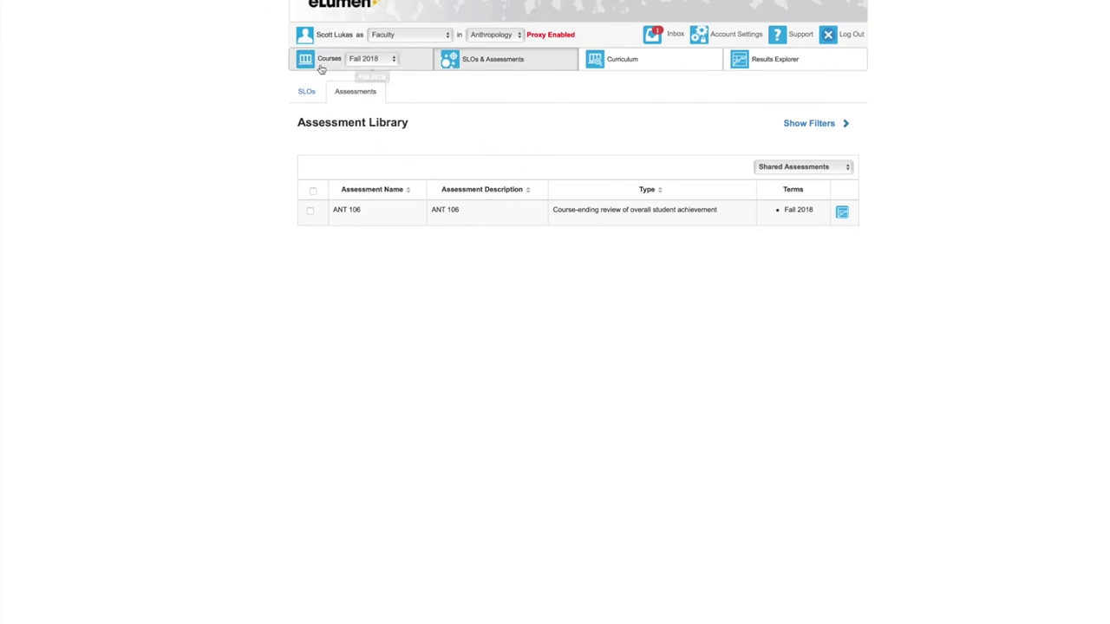
pyautogui.click(306, 64)
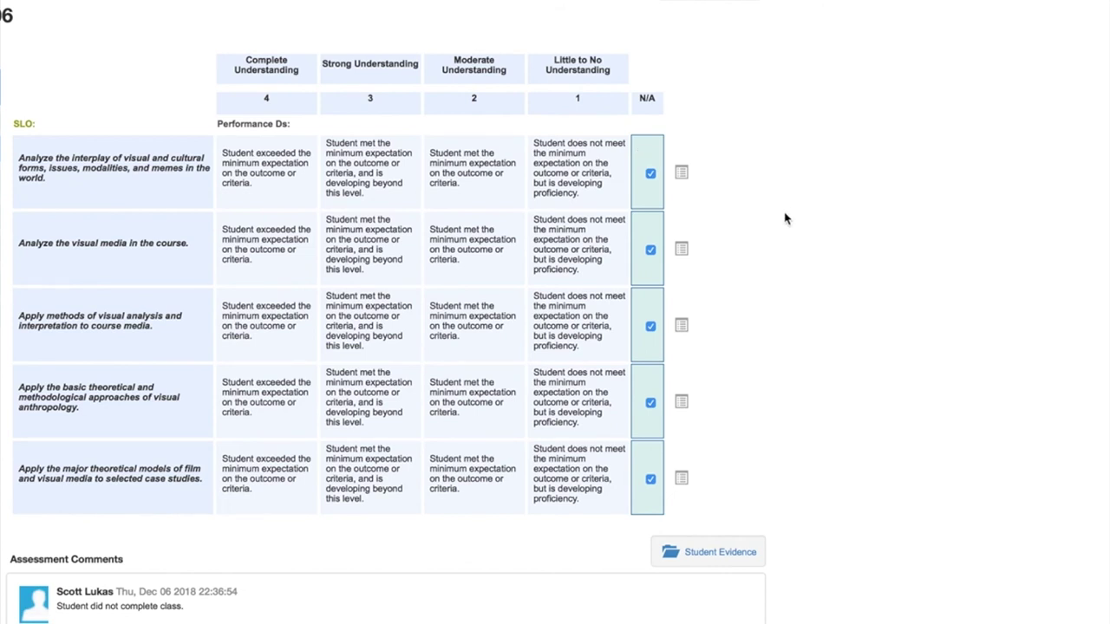
# Step: Examine the Assessment Comments below the SLO rubric in an individual student's ANT 106 scorecard
pyautogui.scroll(-1, 784, 218)
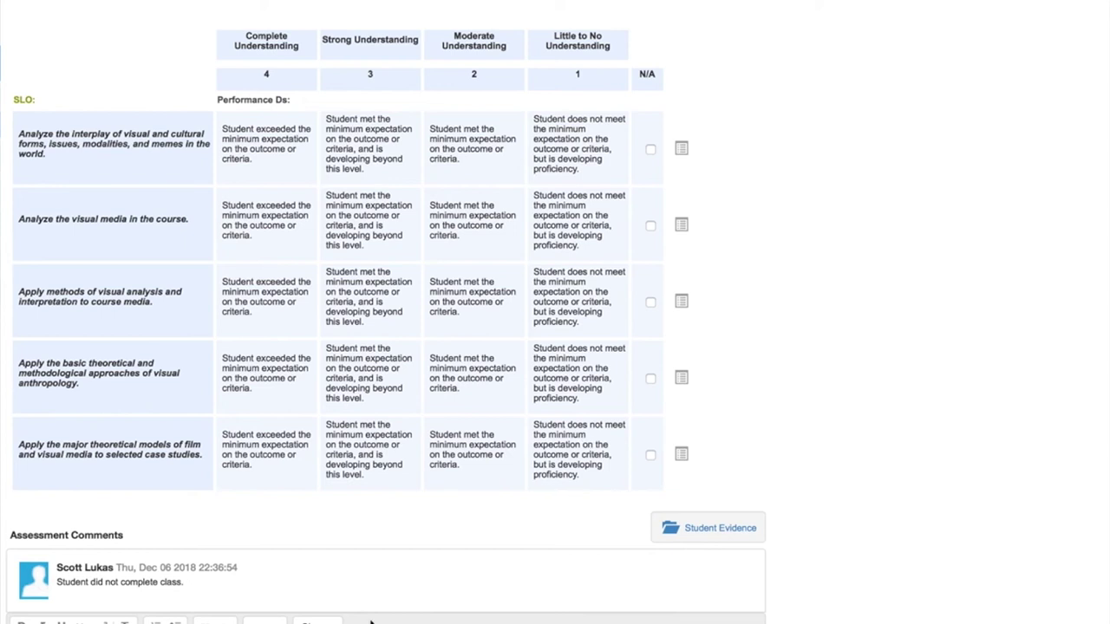
pyautogui.moveTo(188, 585); pyautogui.dragTo(64, 582)
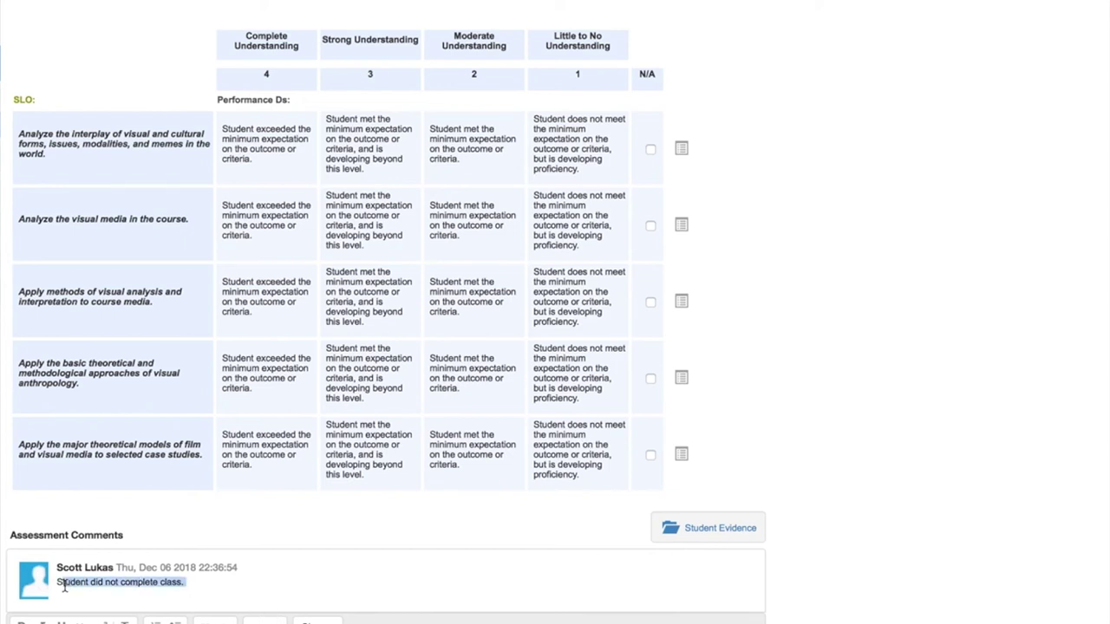
pyautogui.click(302, 592)
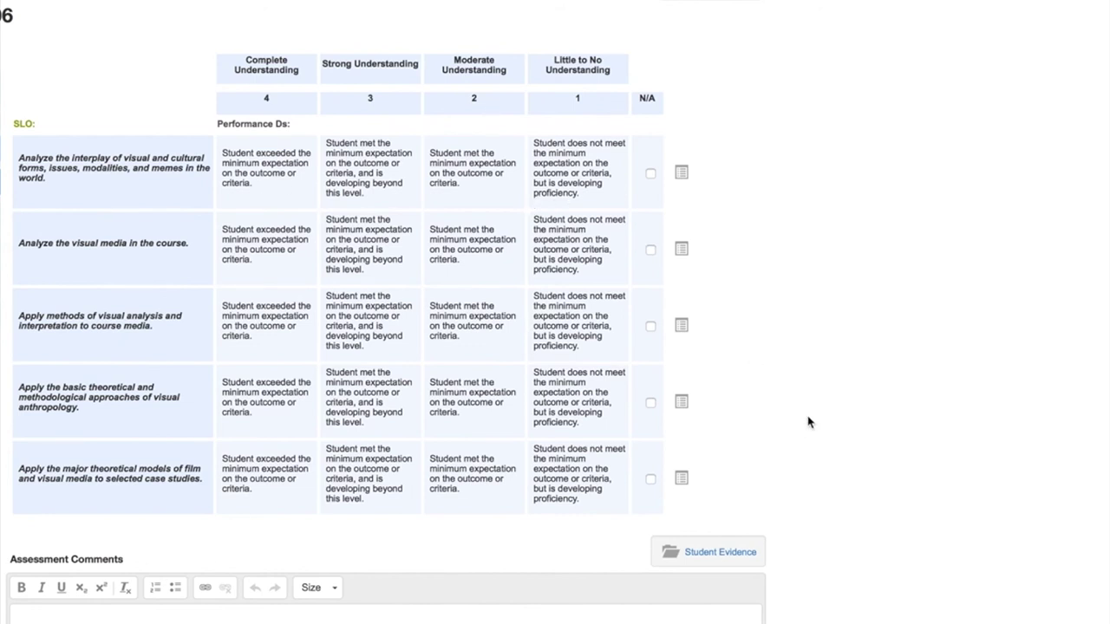
# Step: Score the student's five SLOs in the individual rubric, in listed order, as 3, 2, 2, 3 and 4
pyautogui.click(398, 162)
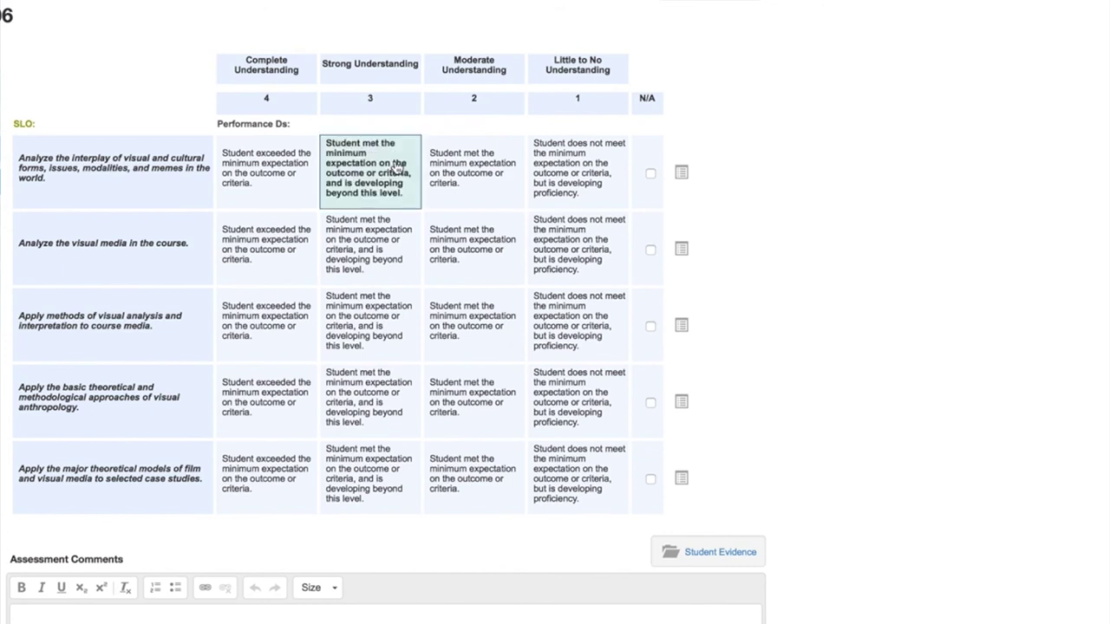
pyautogui.click(484, 235)
pyautogui.click(498, 334)
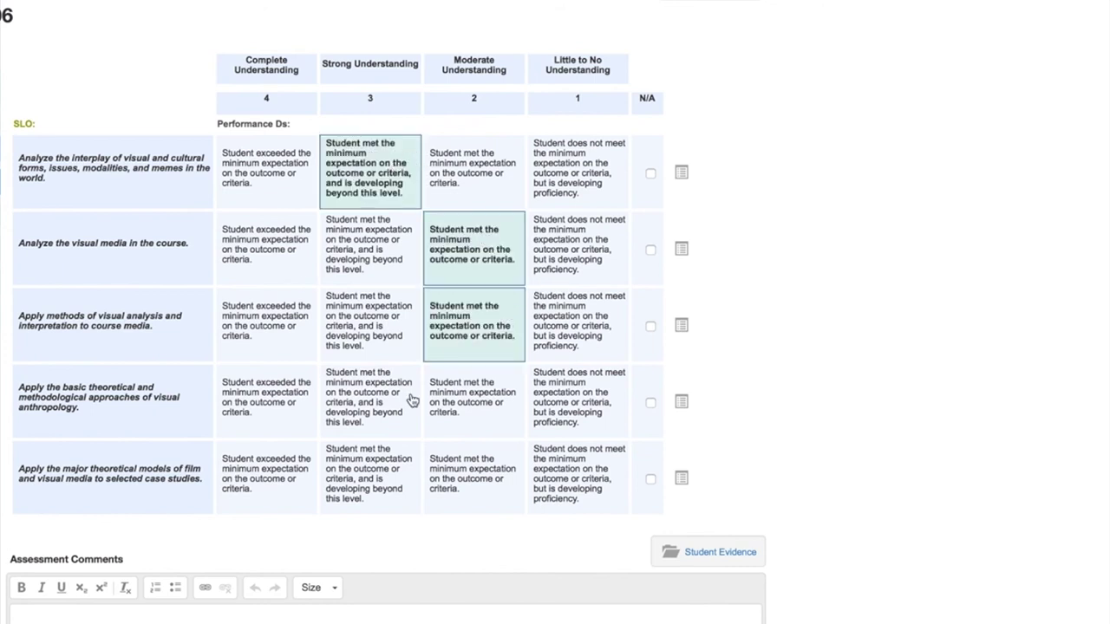
pyautogui.click(404, 400)
pyautogui.click(284, 470)
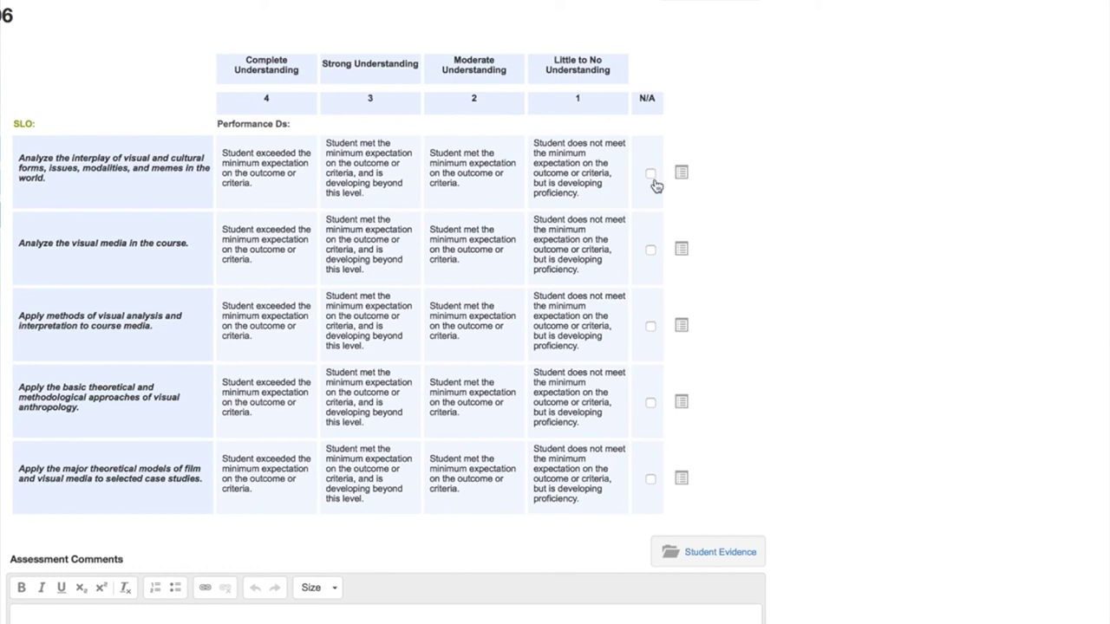
# Step: Mark all five SLOs of the student without scores as N/A in the individual scorecard
pyautogui.click(487, 179)
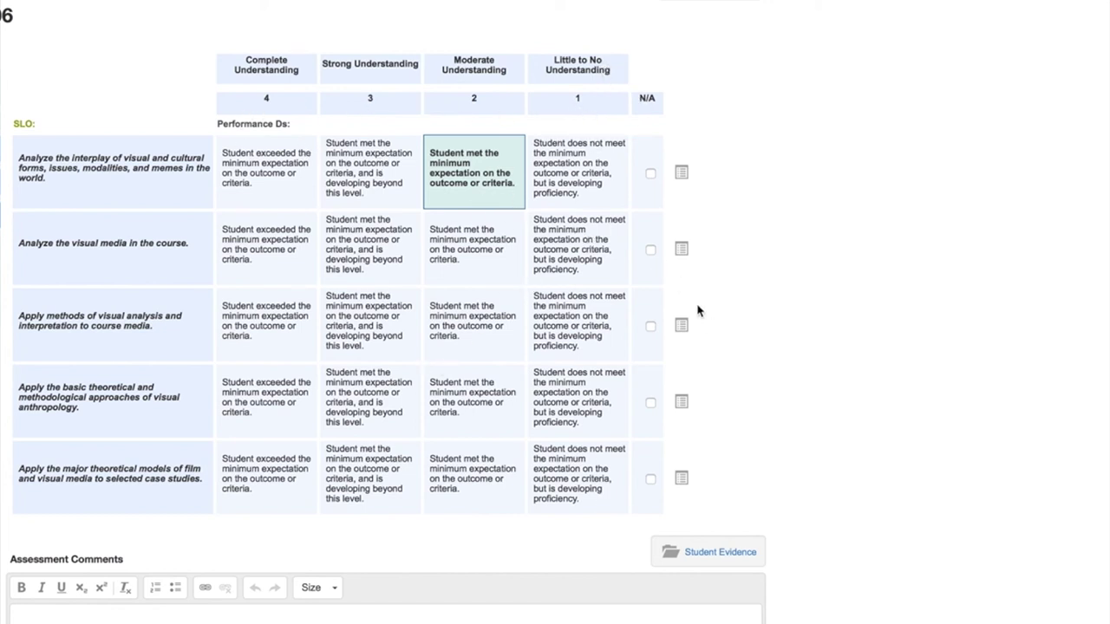
pyautogui.click(651, 174)
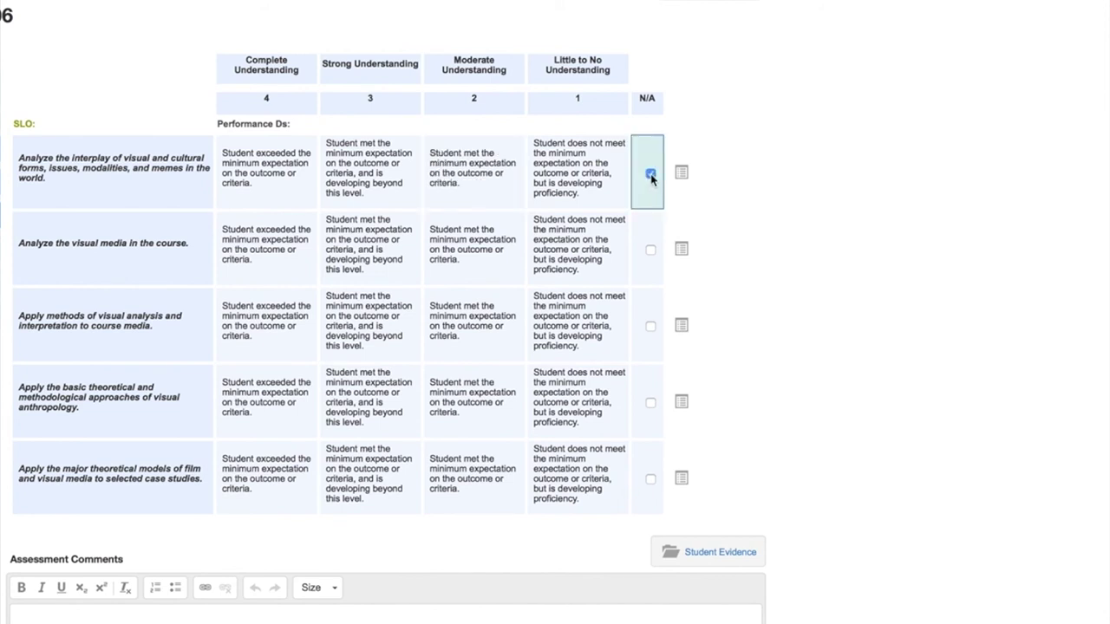
pyautogui.click(650, 251)
pyautogui.click(651, 330)
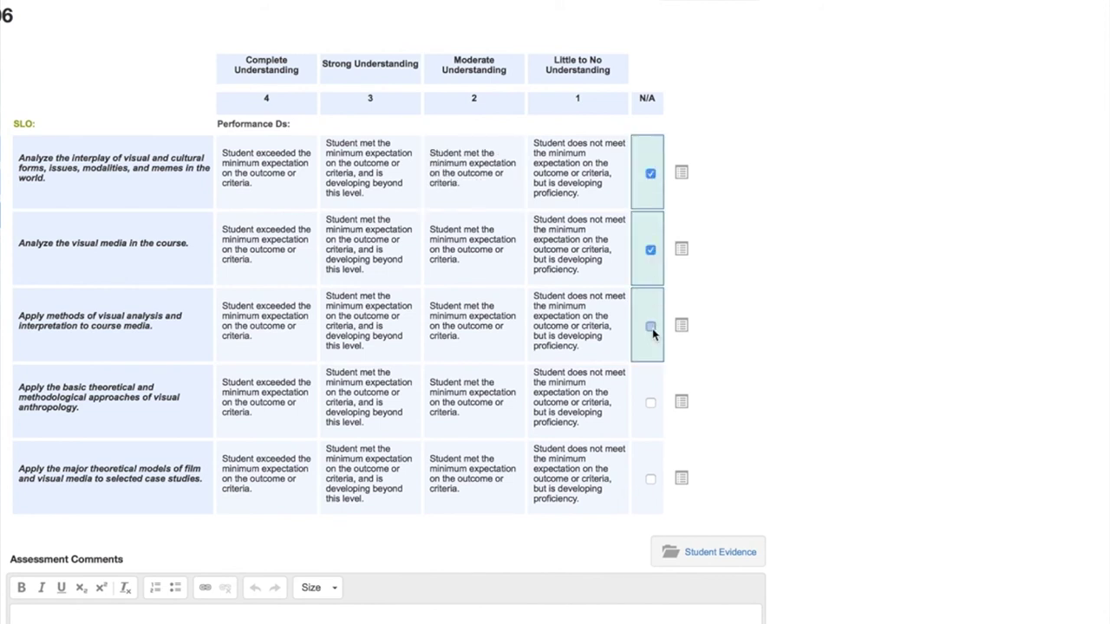
pyautogui.click(652, 408)
pyautogui.click(651, 482)
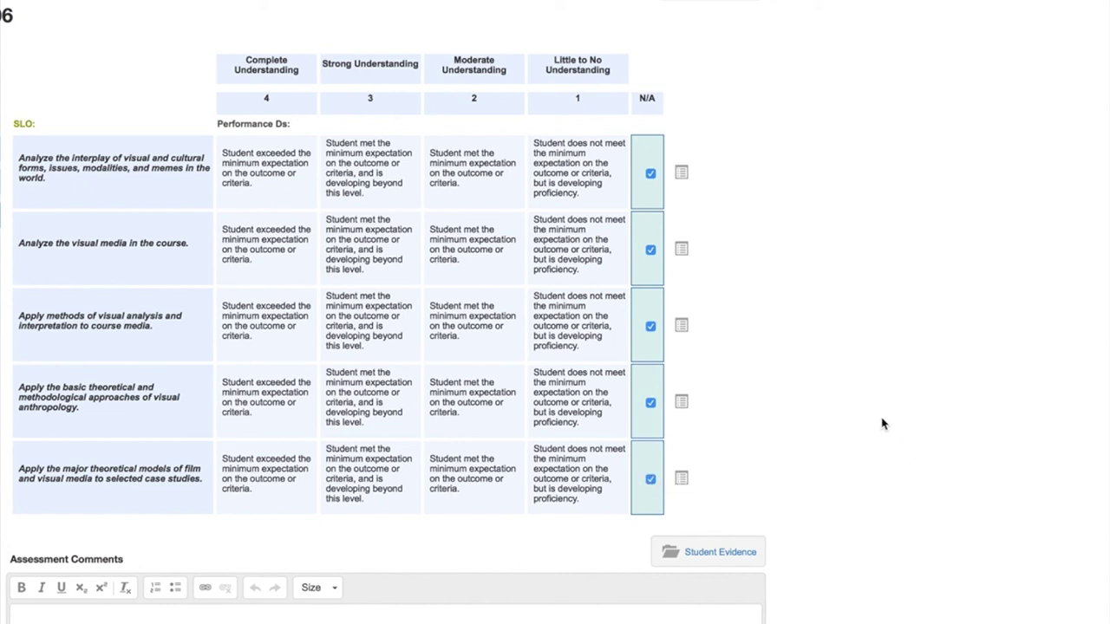
# Step: Save the annotation "Test" on the first SLO of the N/A student under the evaluator's first name
pyautogui.click(683, 177)
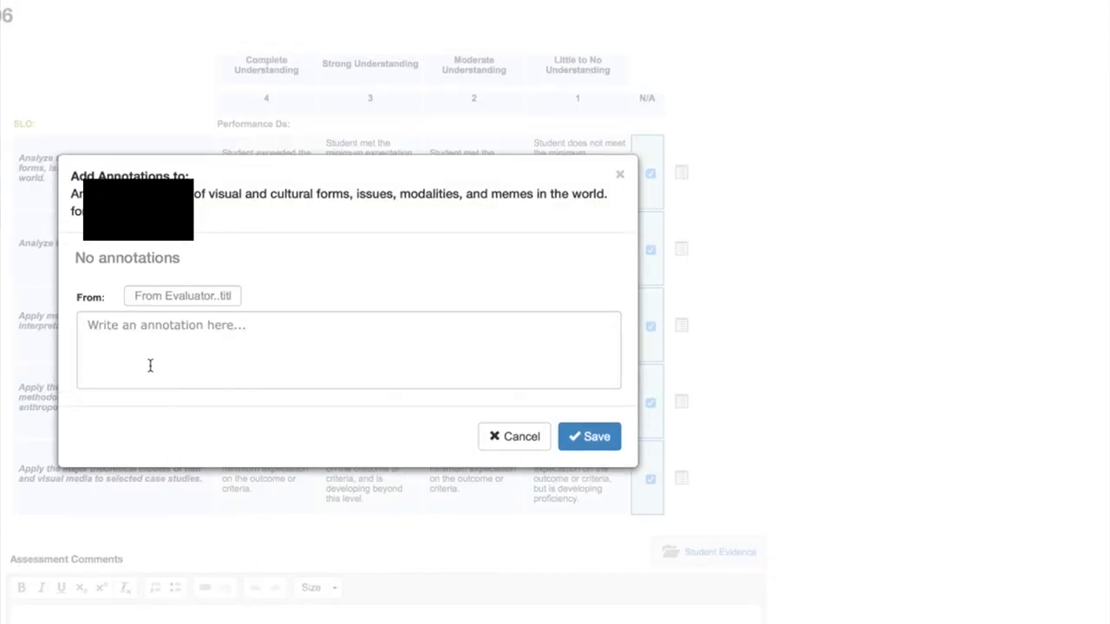
pyautogui.click(151, 339)
pyautogui.write('Test')
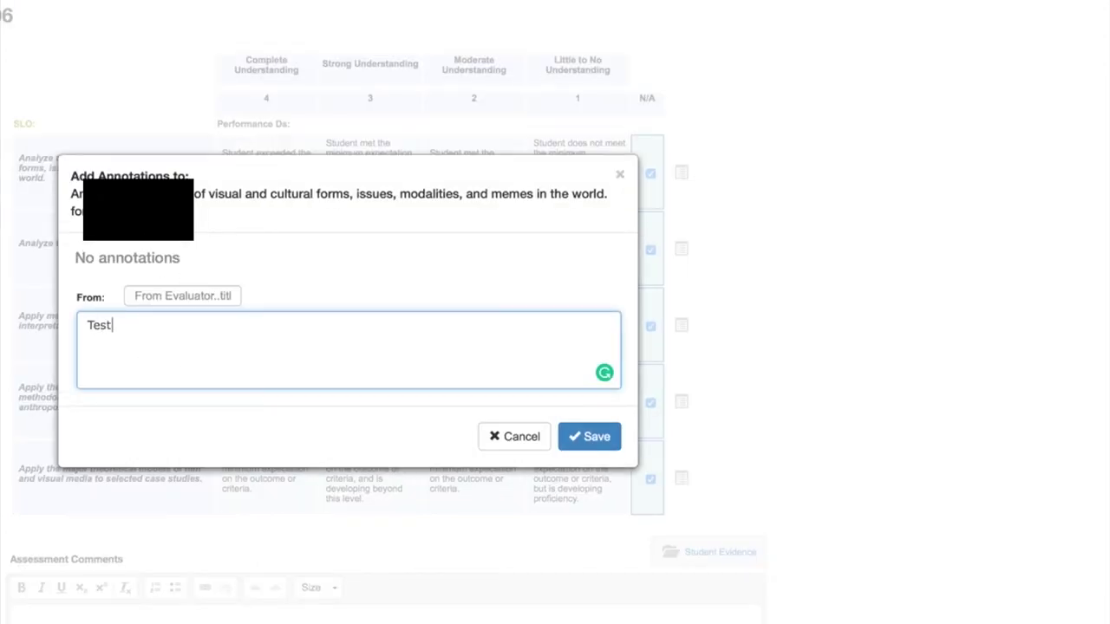
pyautogui.click(157, 296)
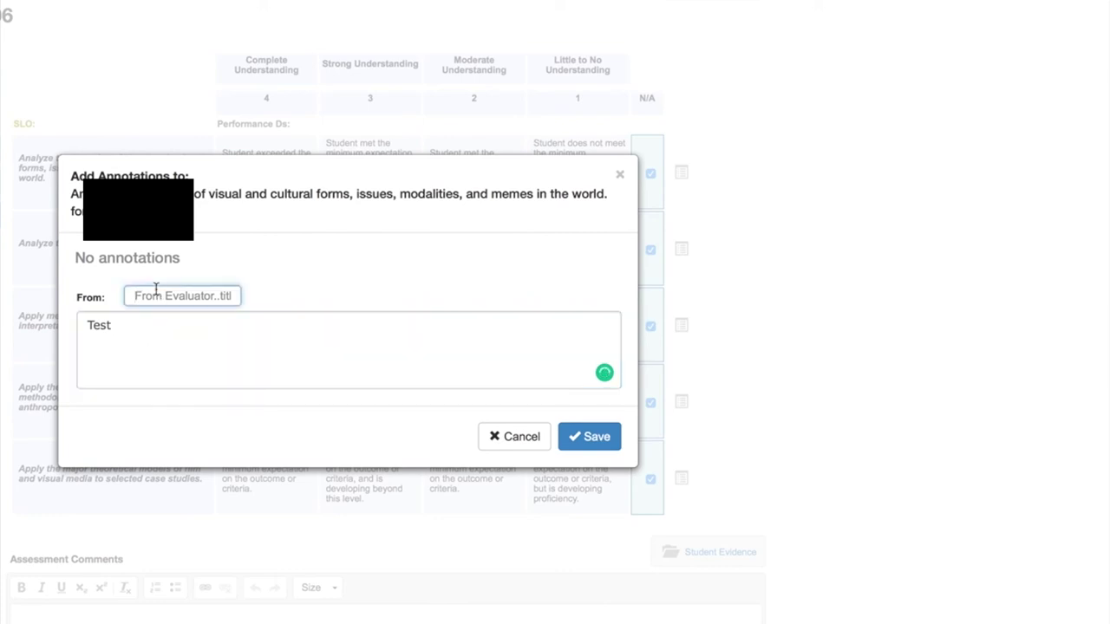
pyautogui.write('Scott')
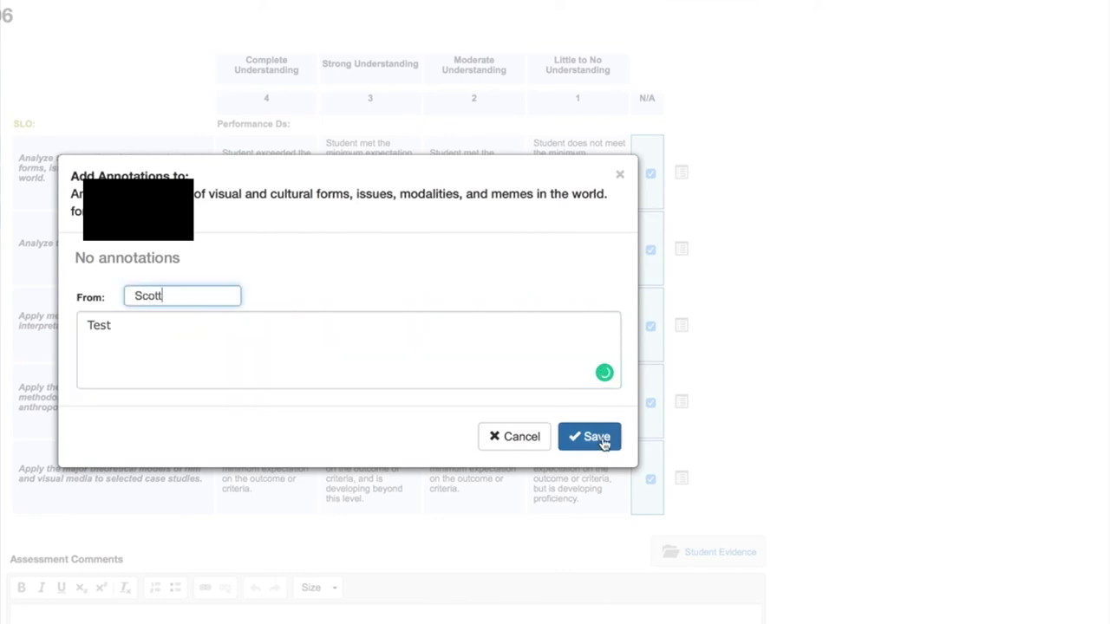
pyautogui.click(600, 440)
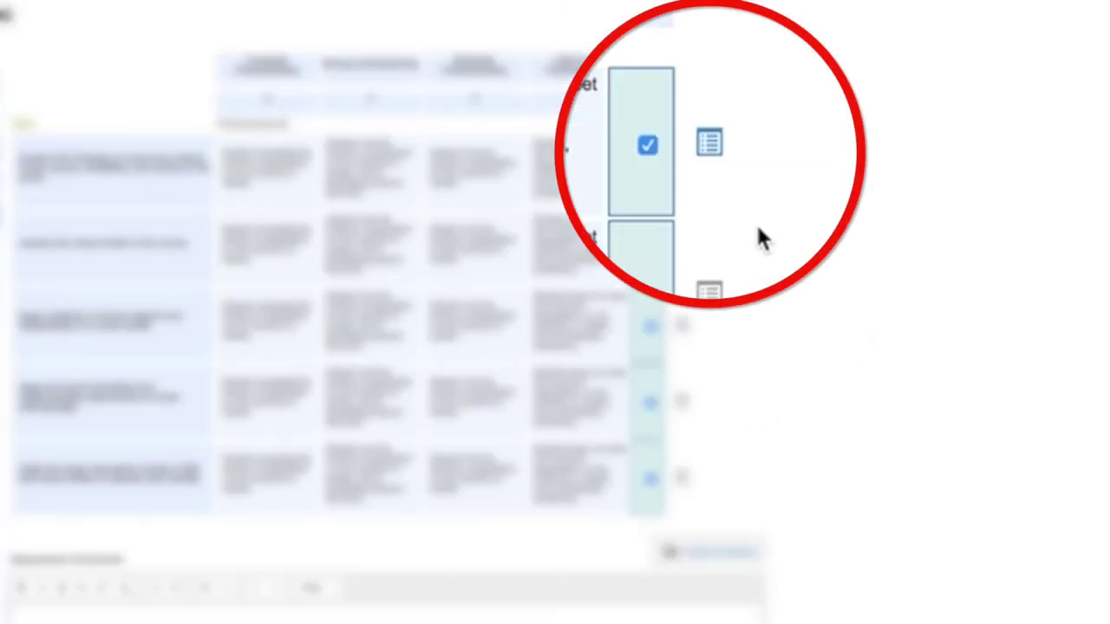
# Step: Review the annotation saved on the N/A student's first SLO and leave without adding another
pyautogui.click(681, 174)
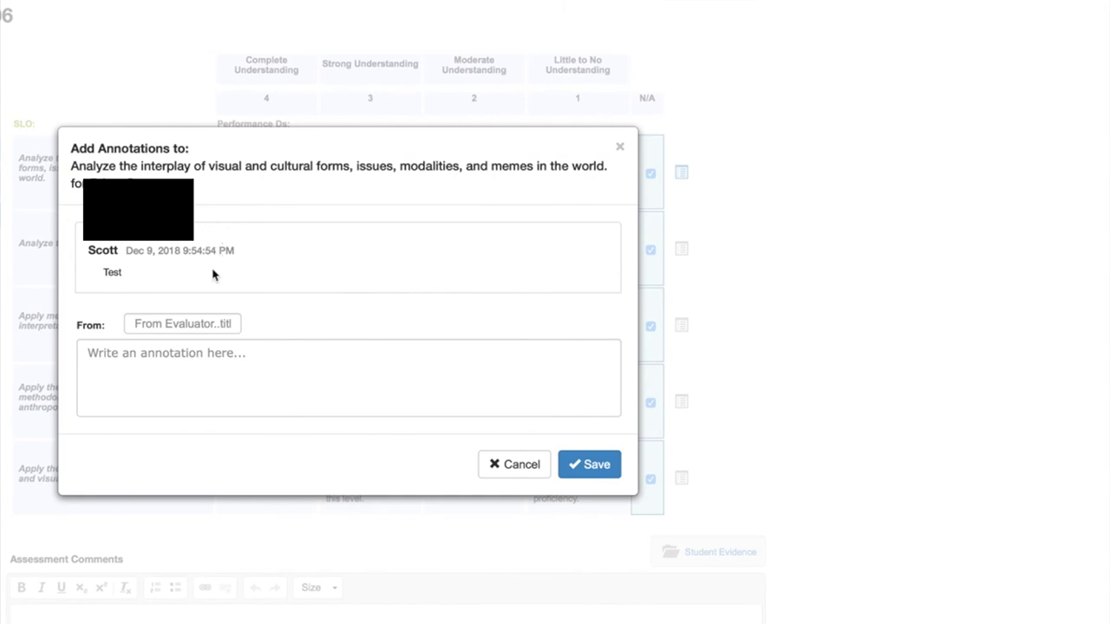
pyautogui.click(619, 146)
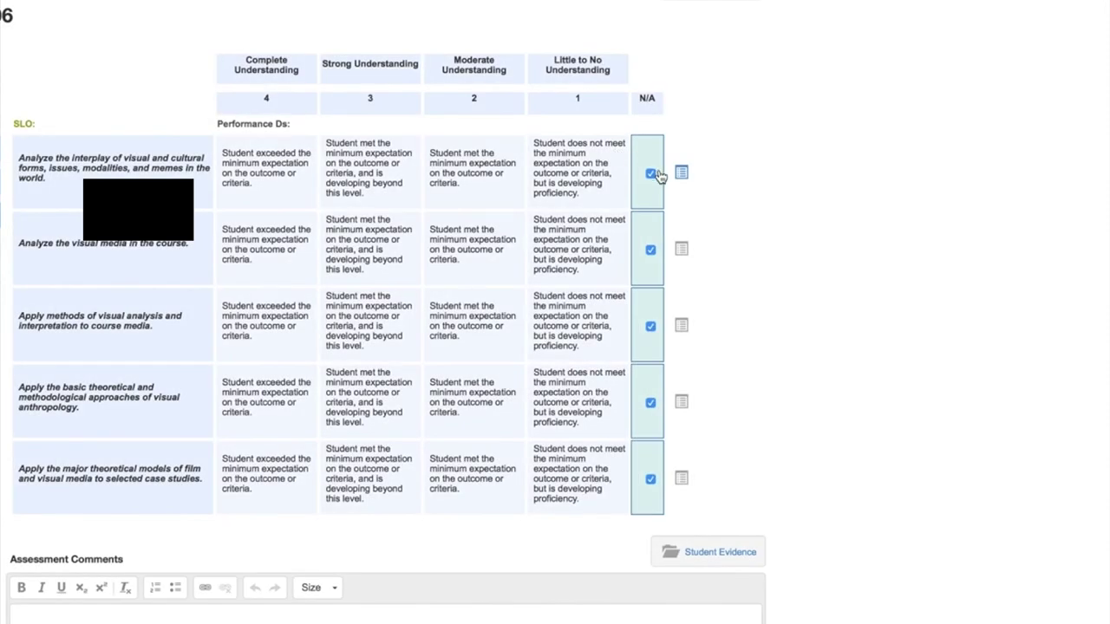
pyautogui.click(682, 174)
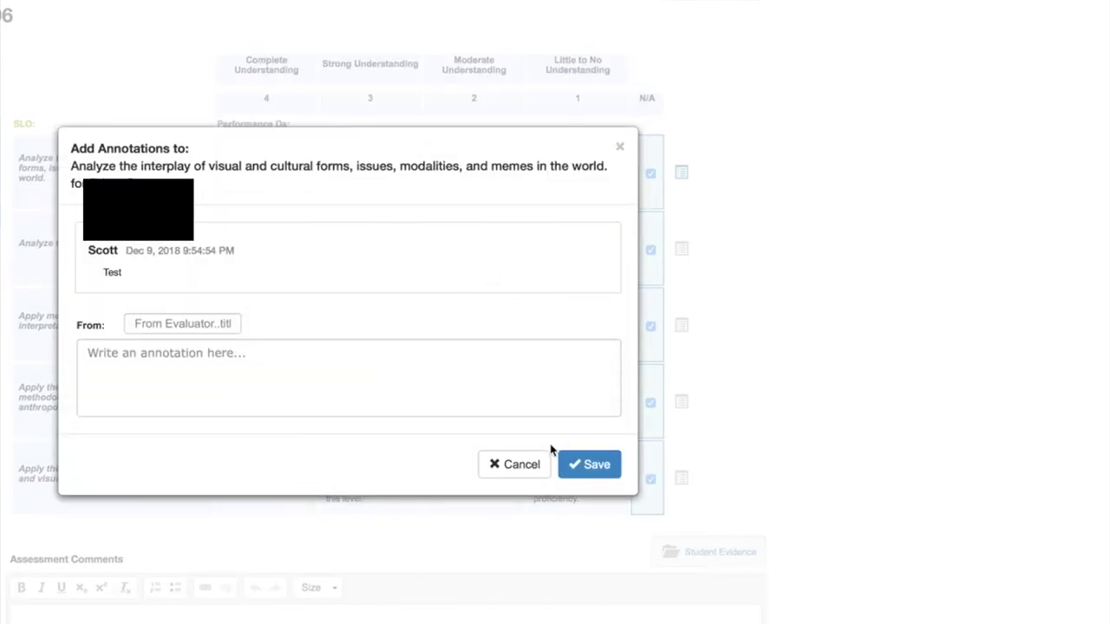
pyautogui.click(535, 466)
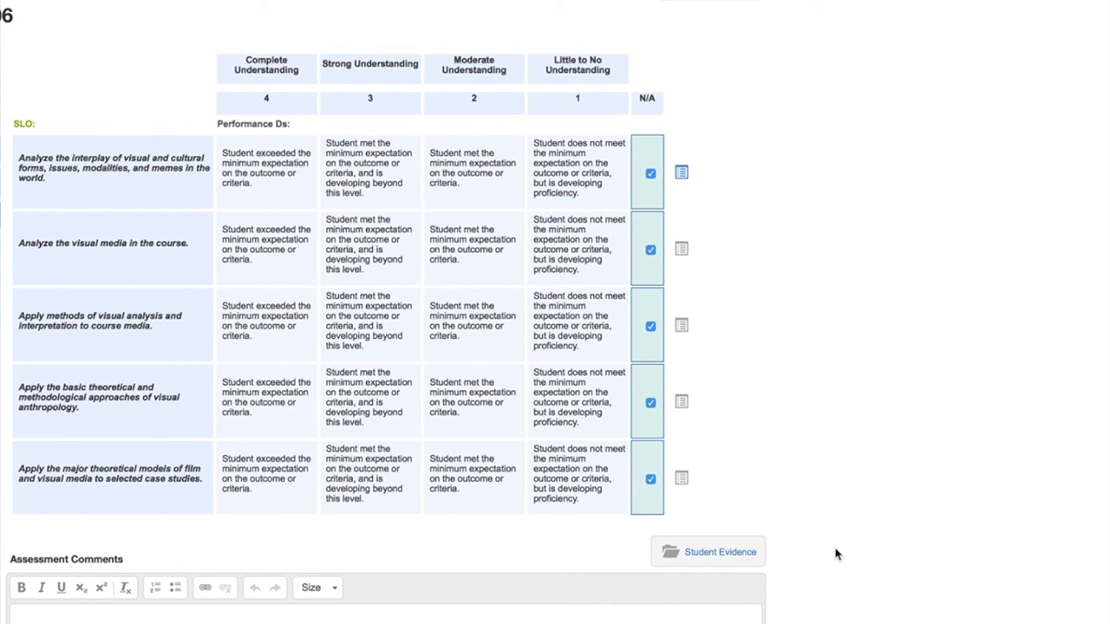
# Step: Upload dance.png as student evidence for the student marked N/A in the individual scorecard
pyautogui.click(726, 553)
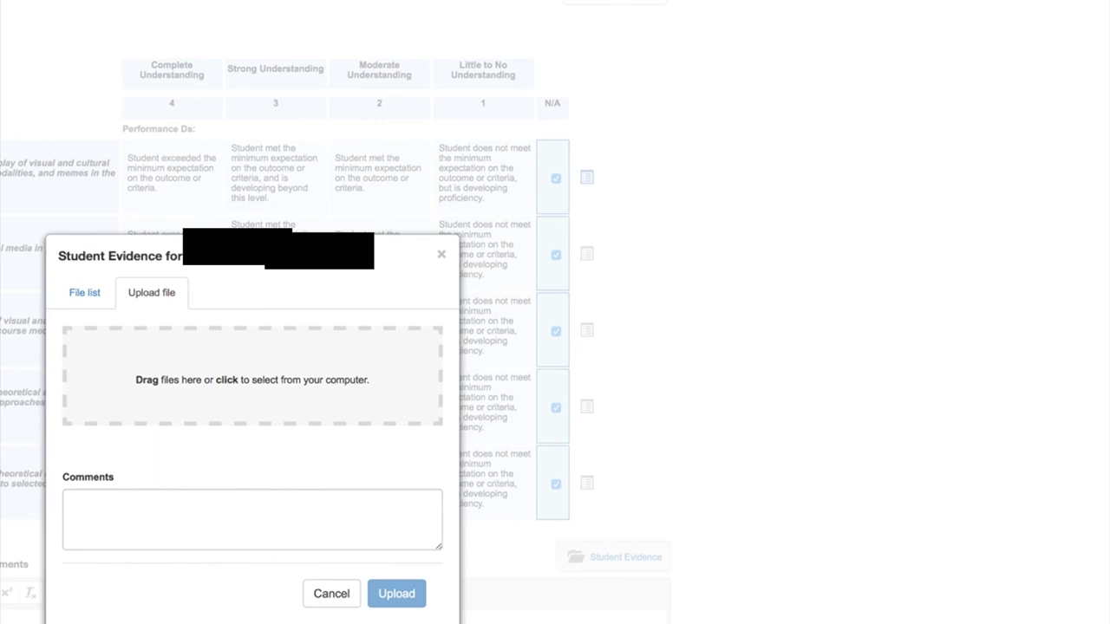
pyautogui.moveTo(981, 553); pyautogui.dragTo(335, 379)
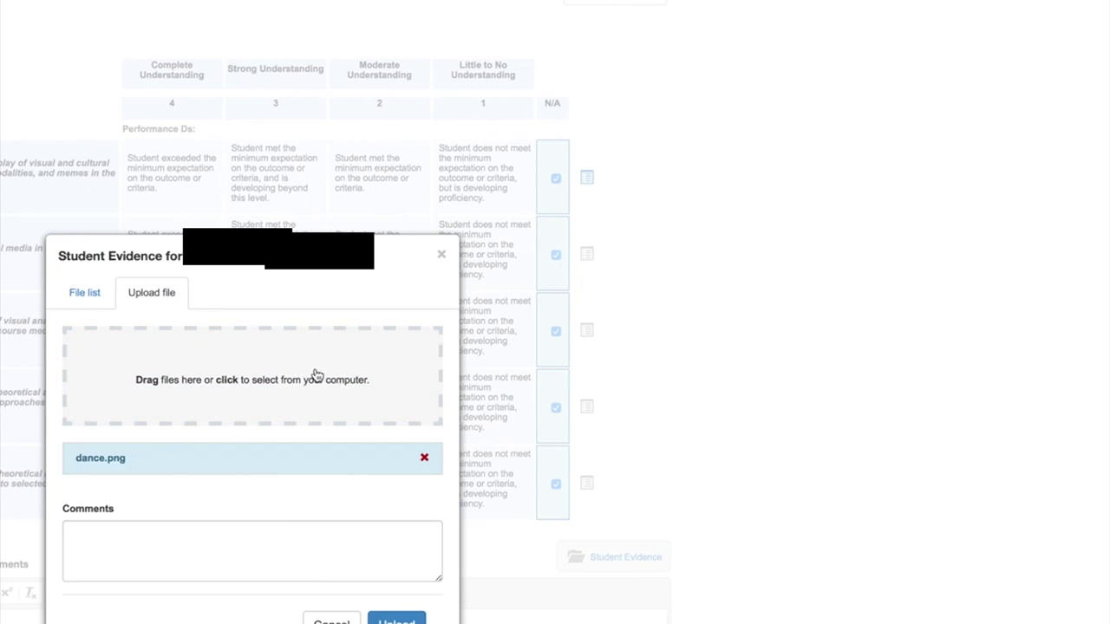
pyautogui.click(153, 540)
pyautogui.click(798, 544)
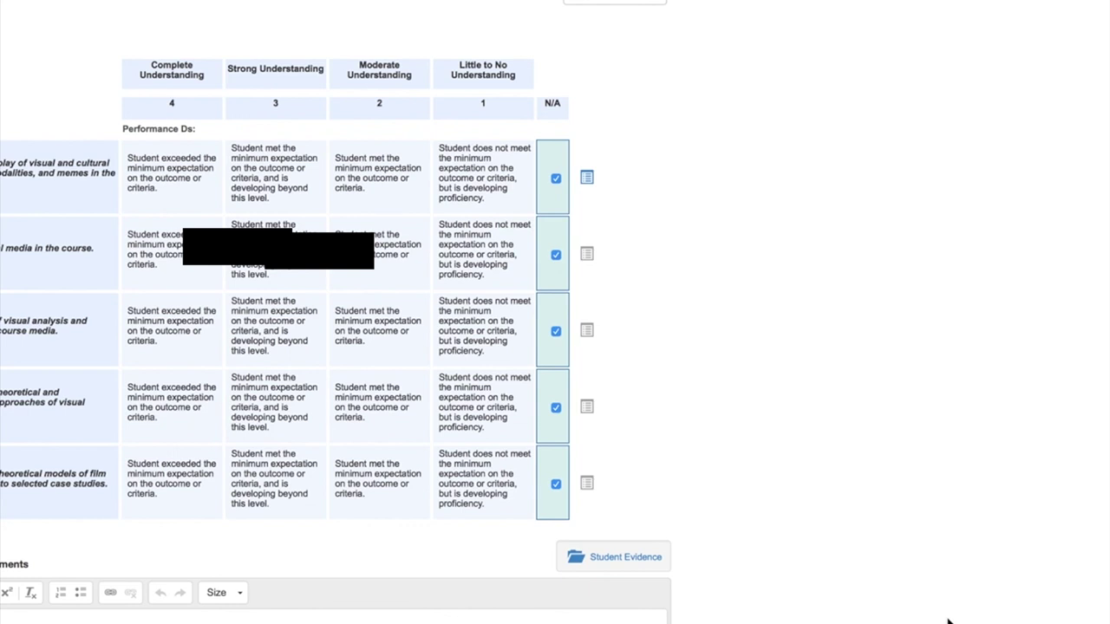
# Step: Review the student's uploaded evidence file in the evidence list and close the list
pyautogui.click(622, 565)
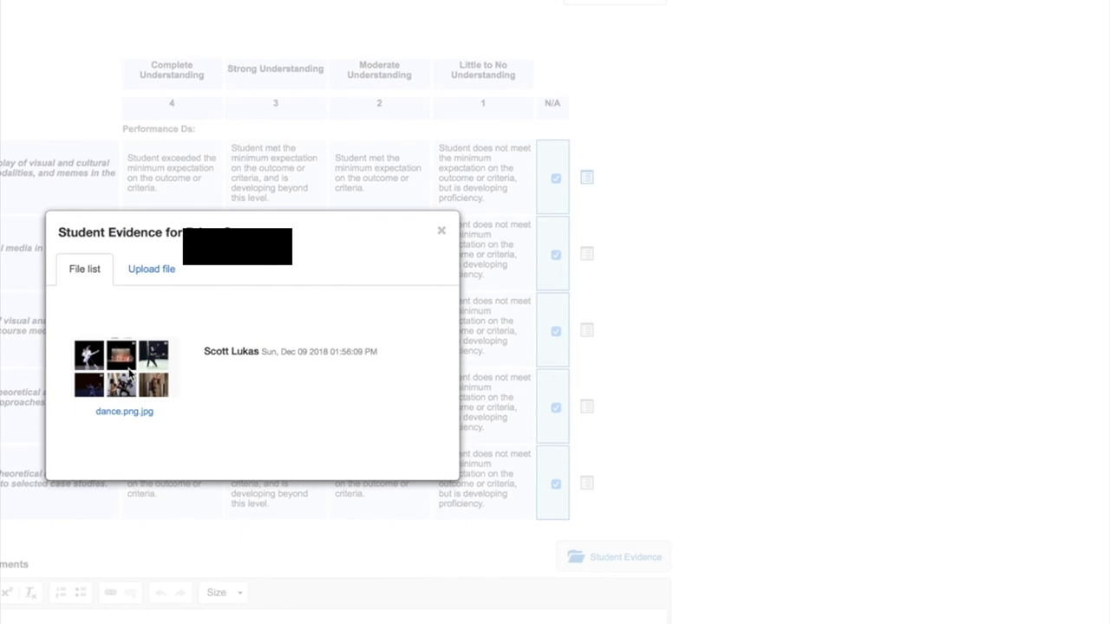
pyautogui.click(684, 268)
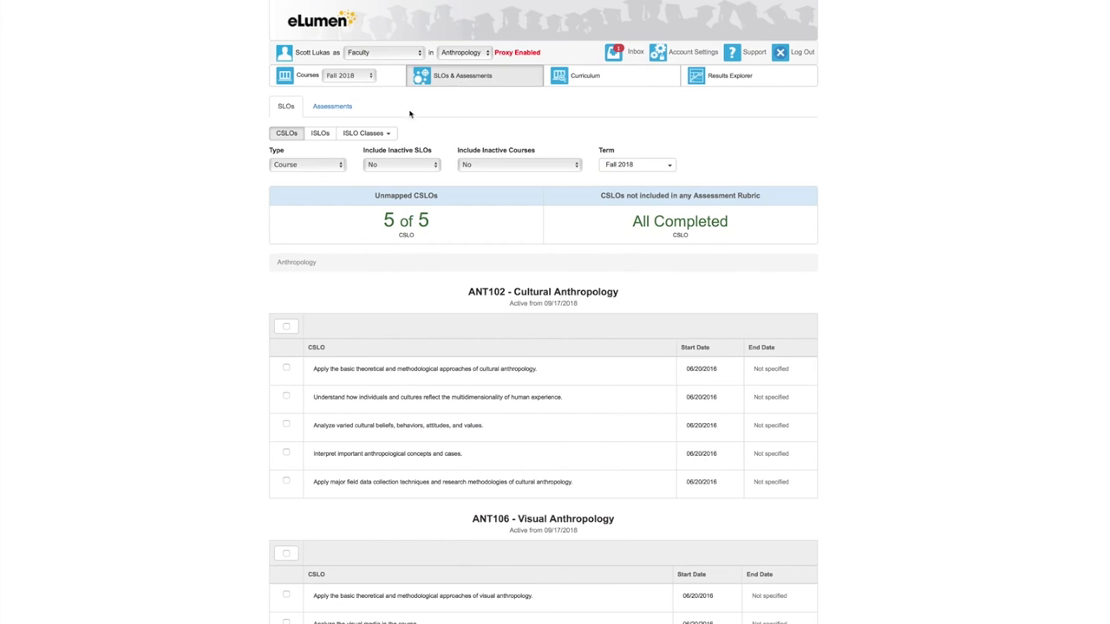
# Step: Go back to the Fall 2018 course view listing the ANT106 Visual Anthropology assessment
pyautogui.click(285, 78)
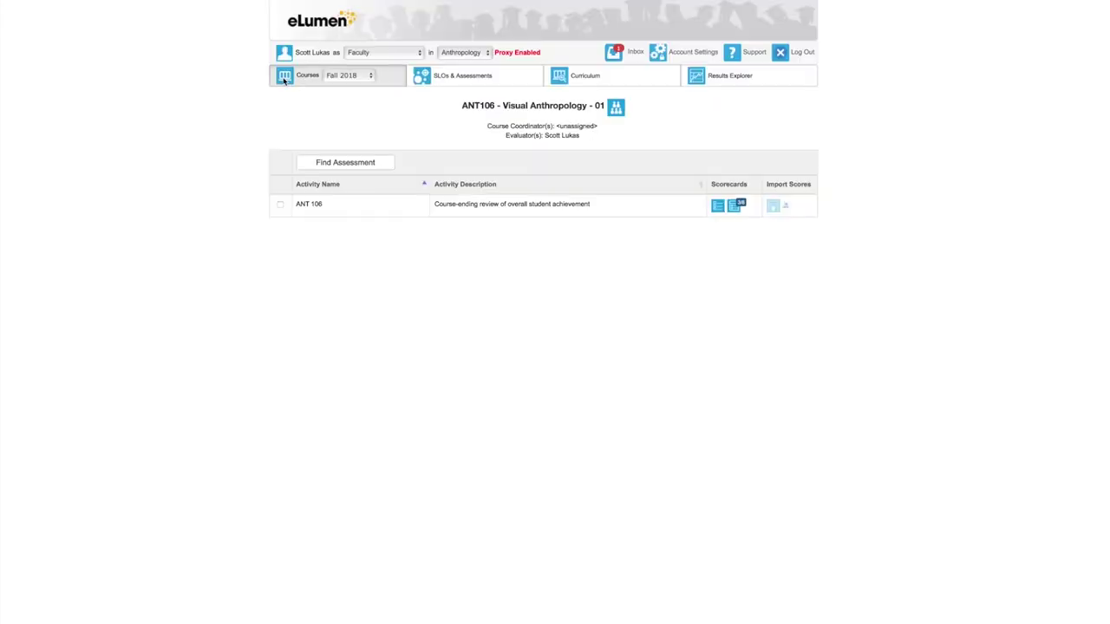